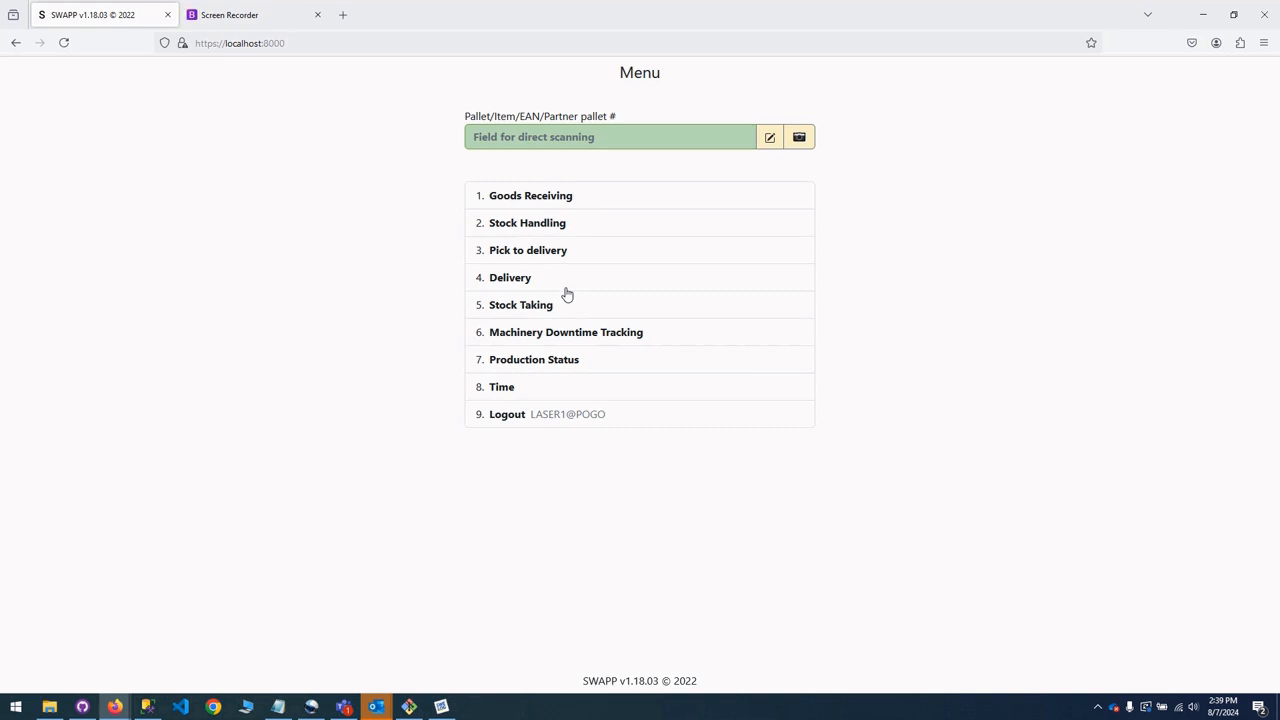
Open the Delivery overview, collapse the 2024-01-14 and 2024-01-15 groups, and reload the delivery note list to show all notes.
click(563, 283)
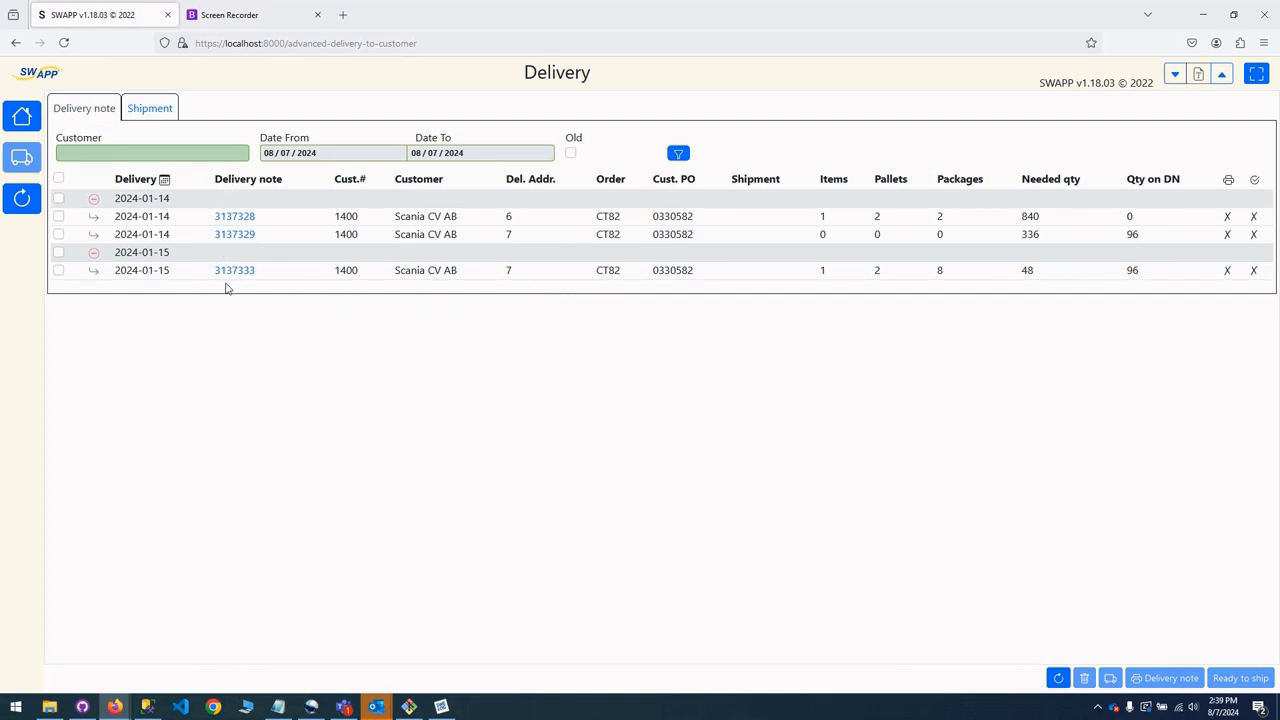
click(95, 201)
click(96, 220)
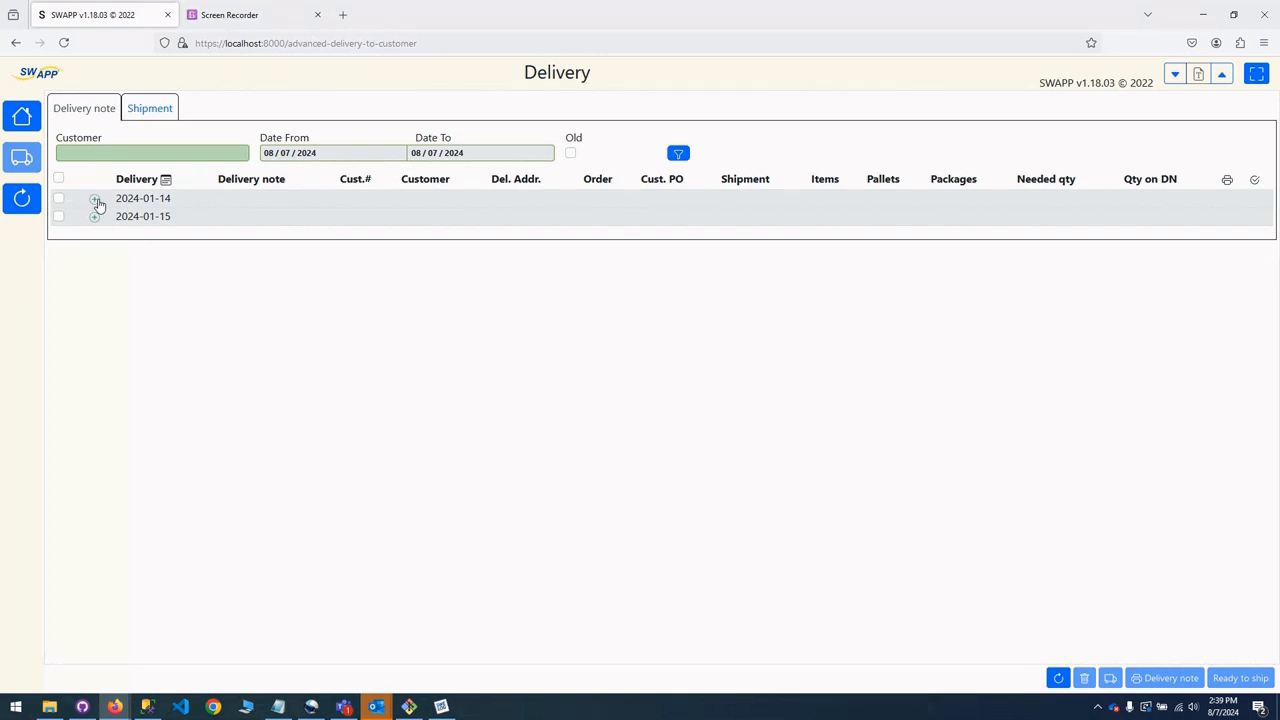
click(95, 201)
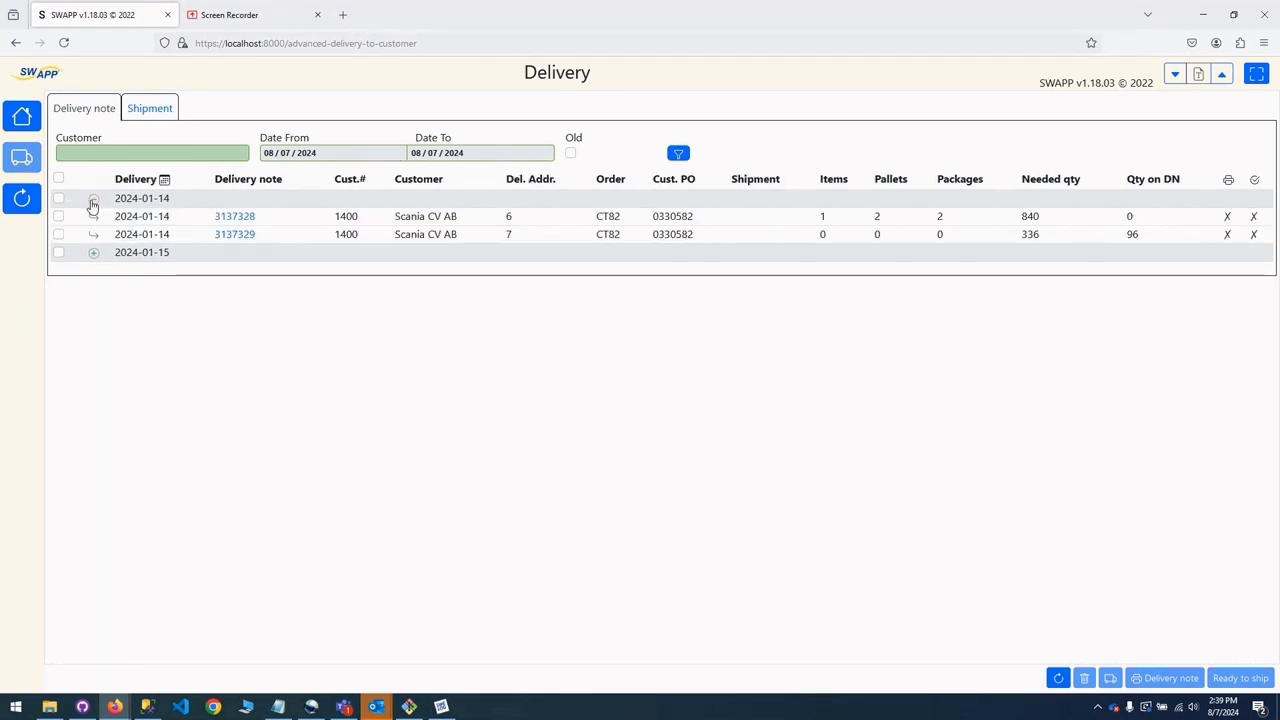
click(26, 199)
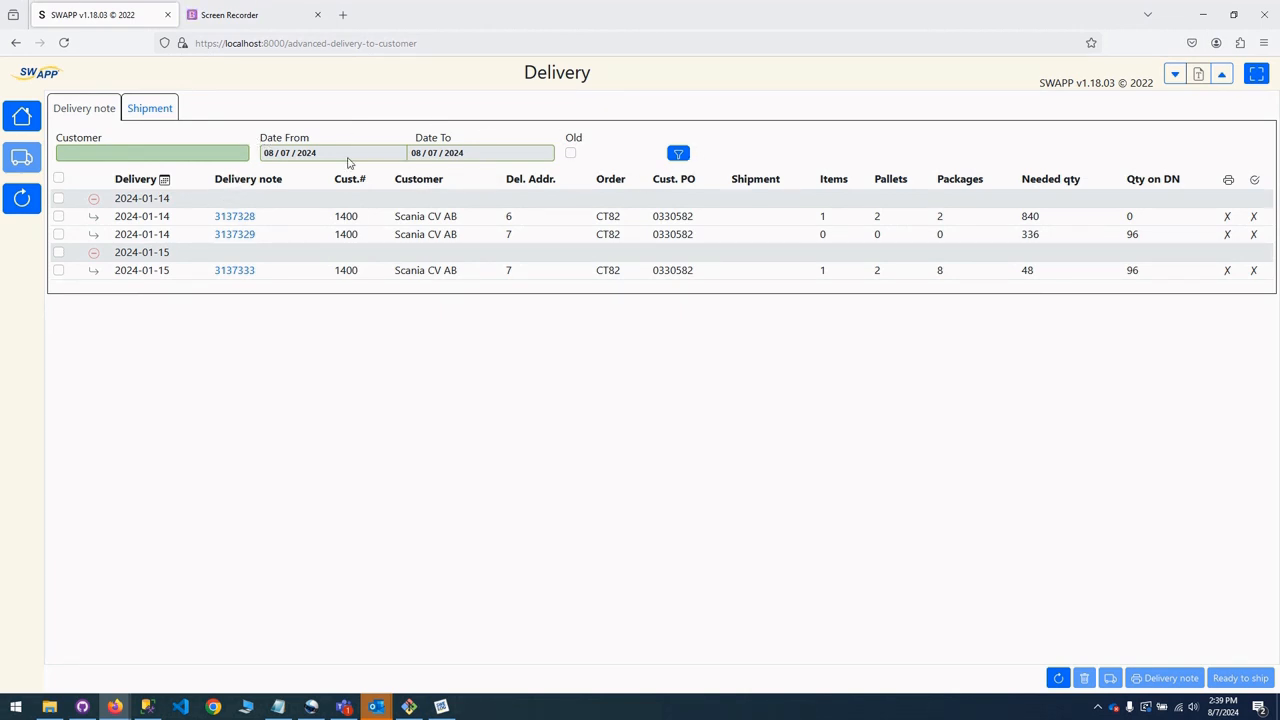
Enable the Old filter for delivery notes to unlock the date range, and disable it again.
click(571, 155)
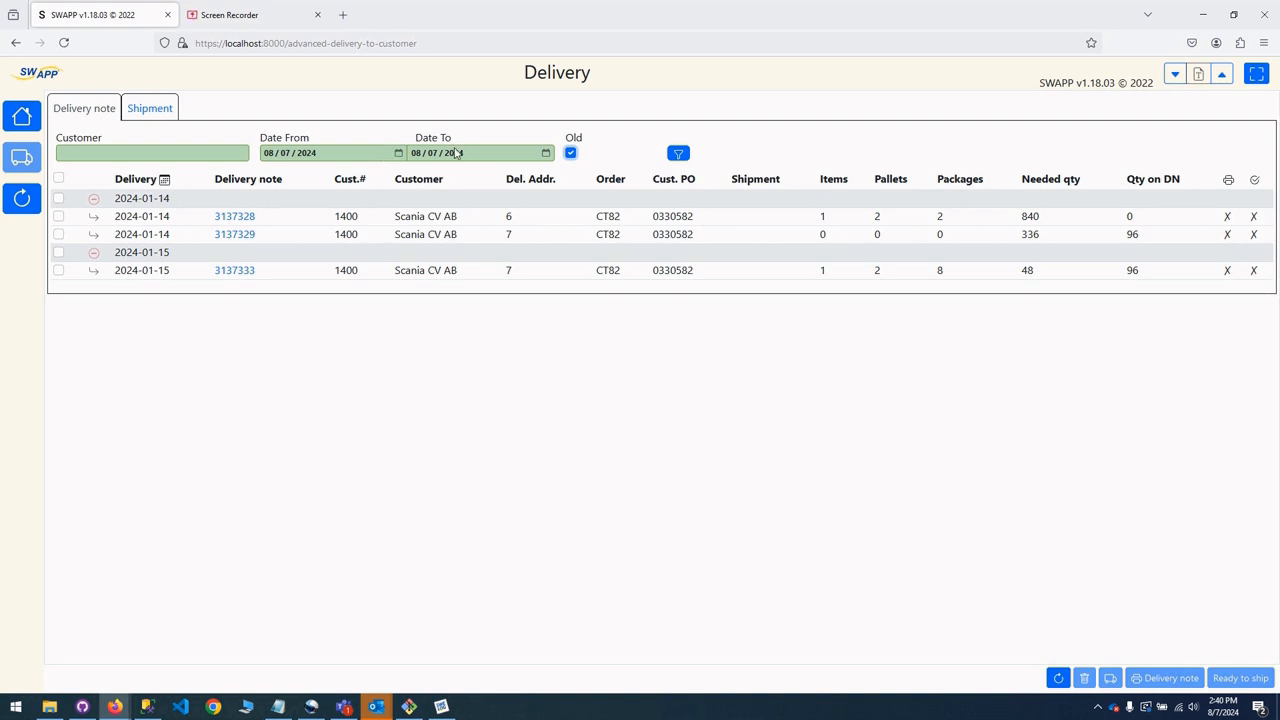
click(569, 154)
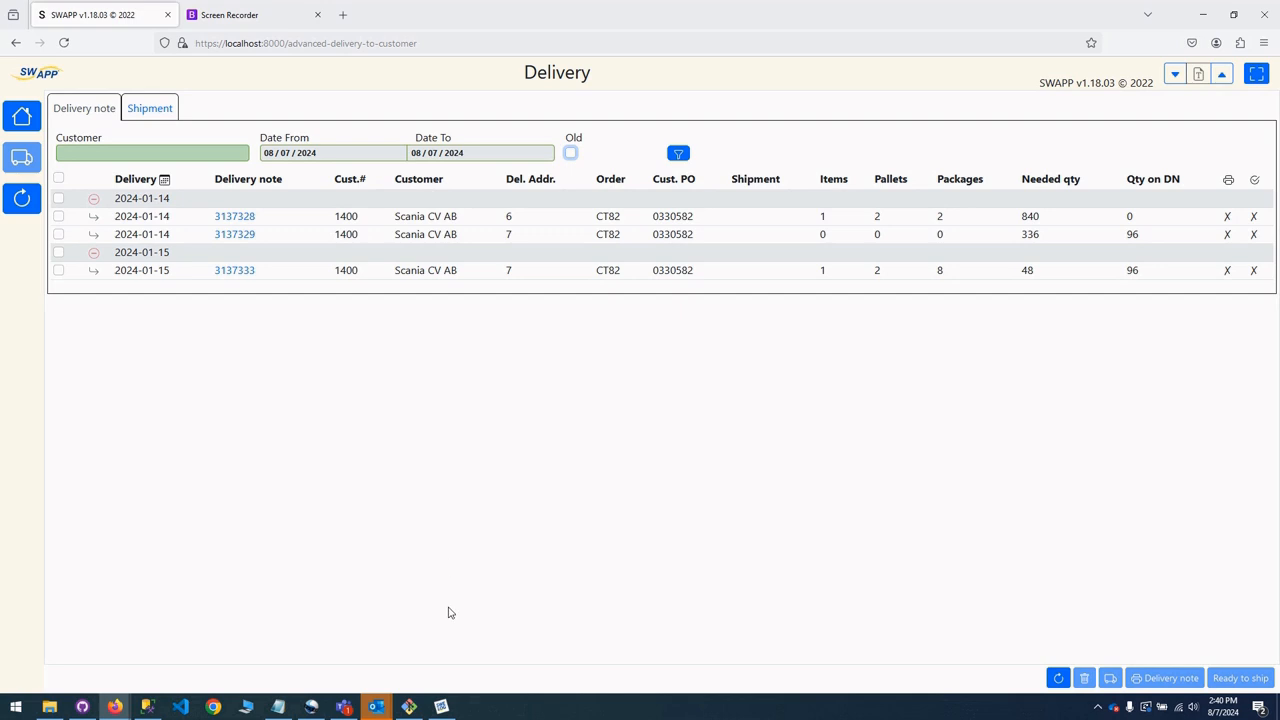
Switch to Swelog Business System, review the Swapp system parameters without changing them, and return to the Delivery overview.
click(441, 704)
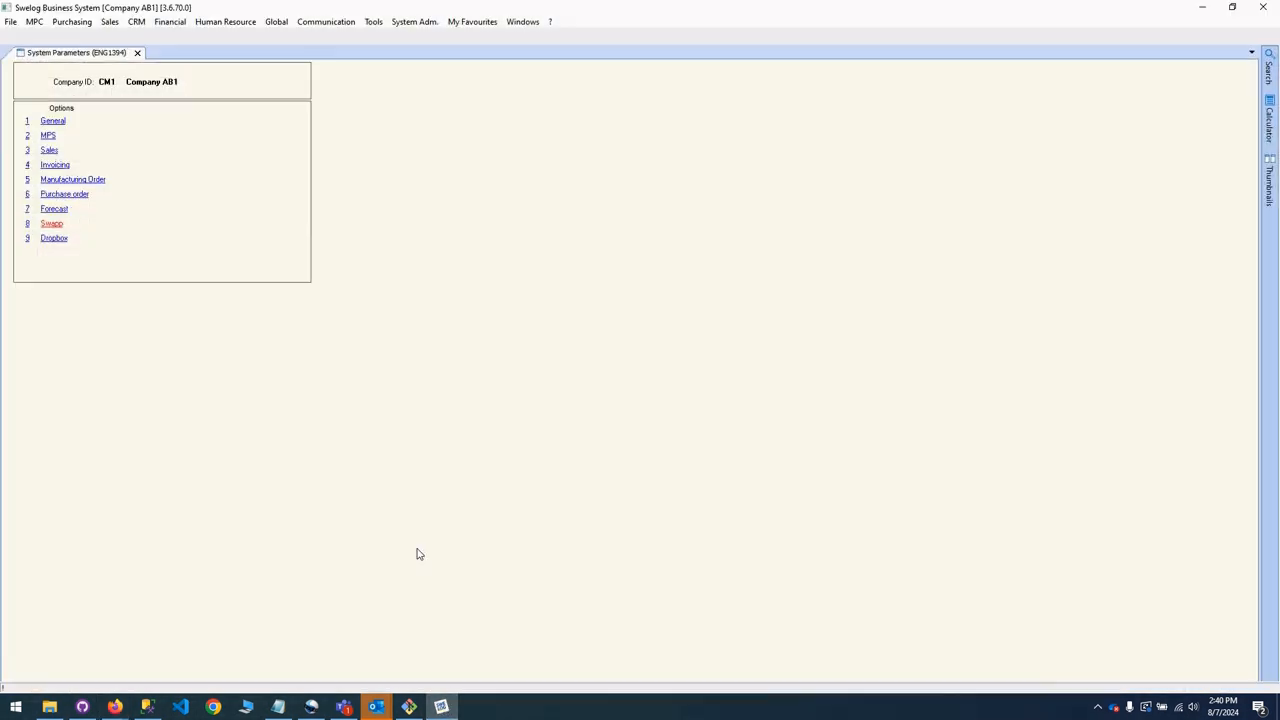
click(51, 224)
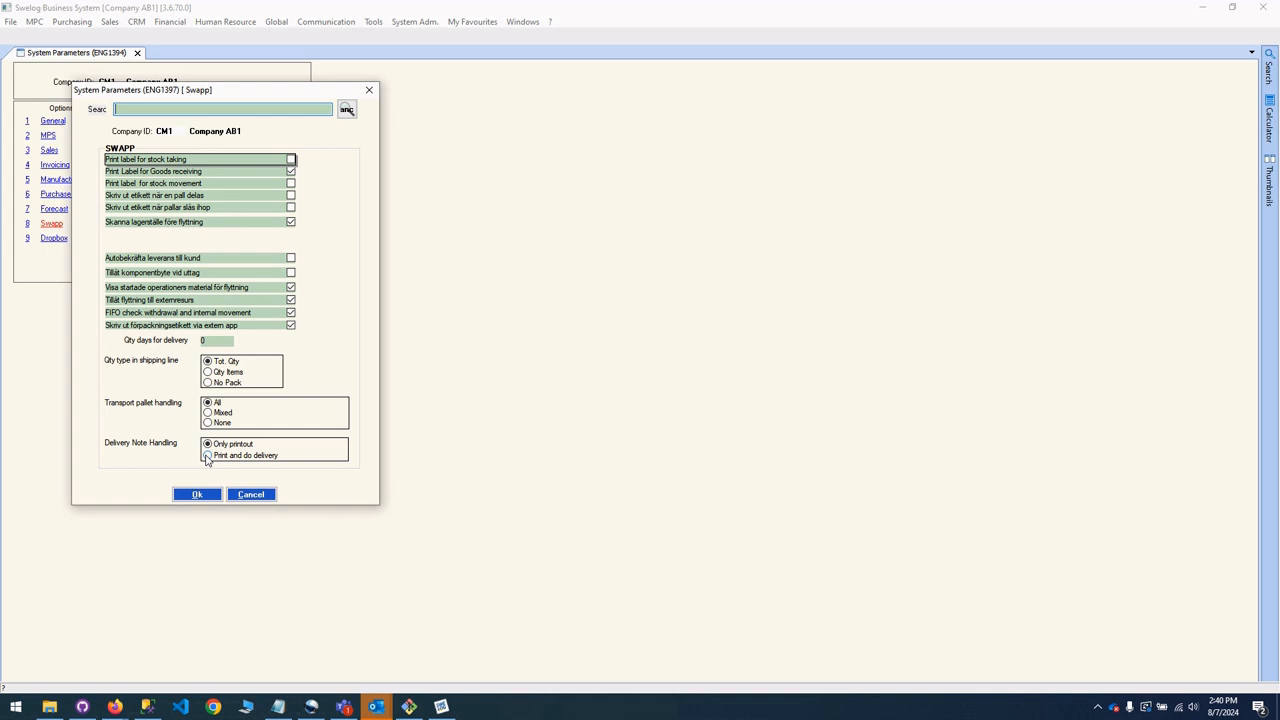
click(251, 494)
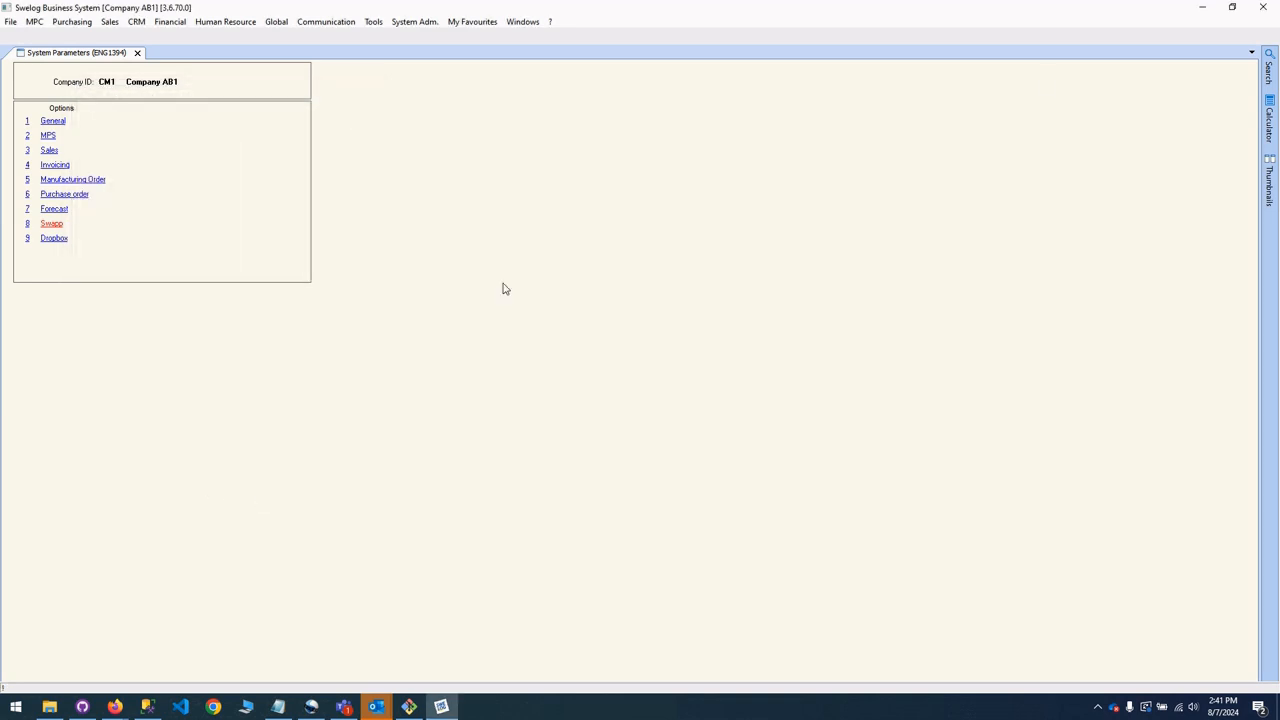
click(1205, 8)
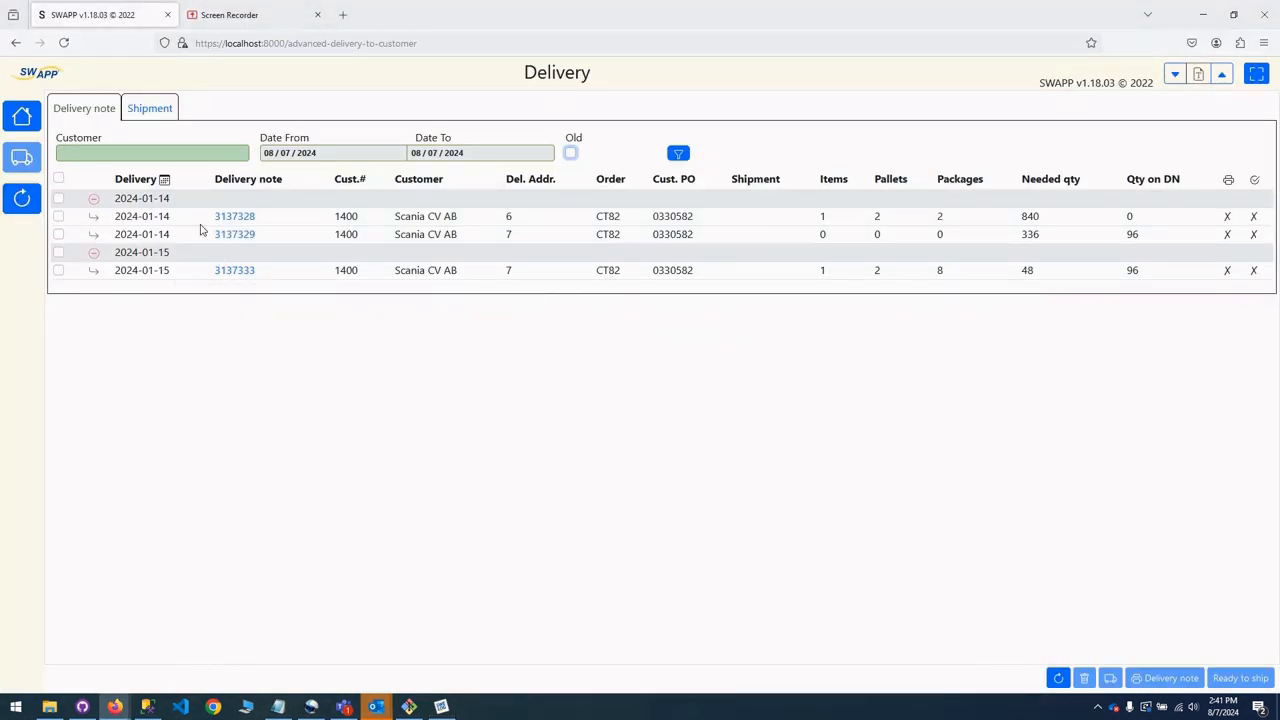
View the list of shipments and compare it with the list of delivery notes.
click(161, 110)
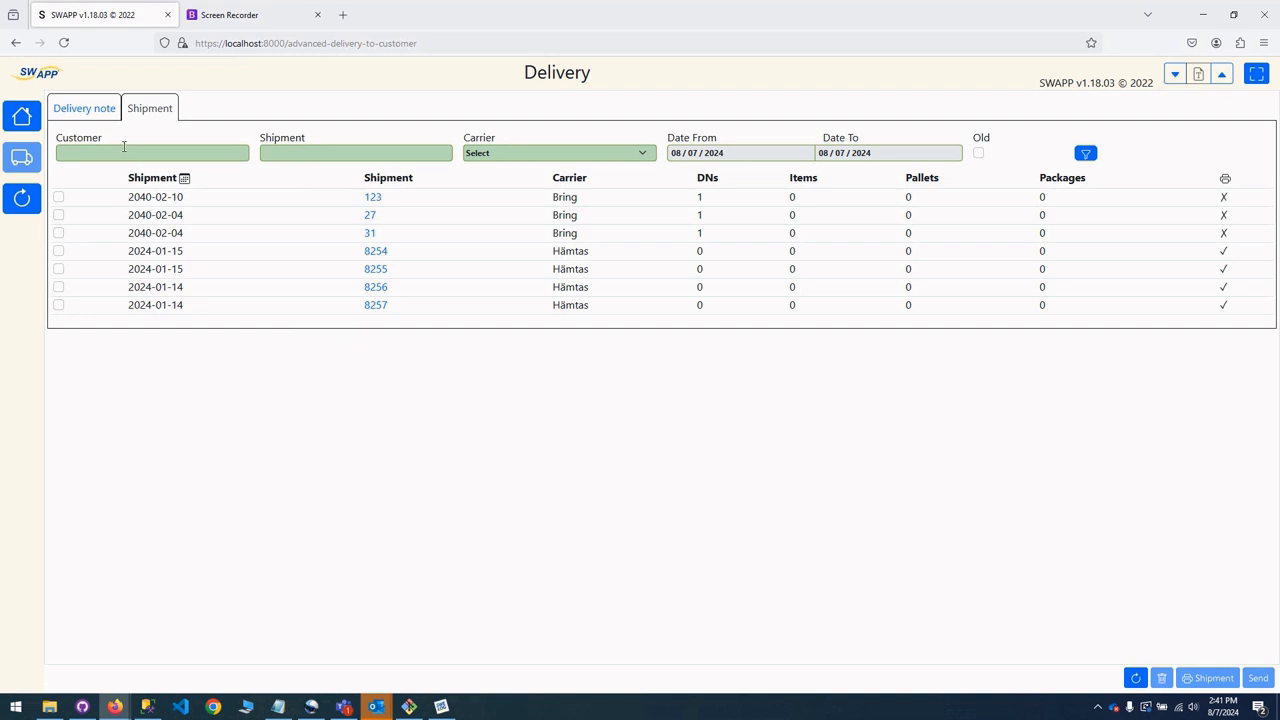
click(97, 113)
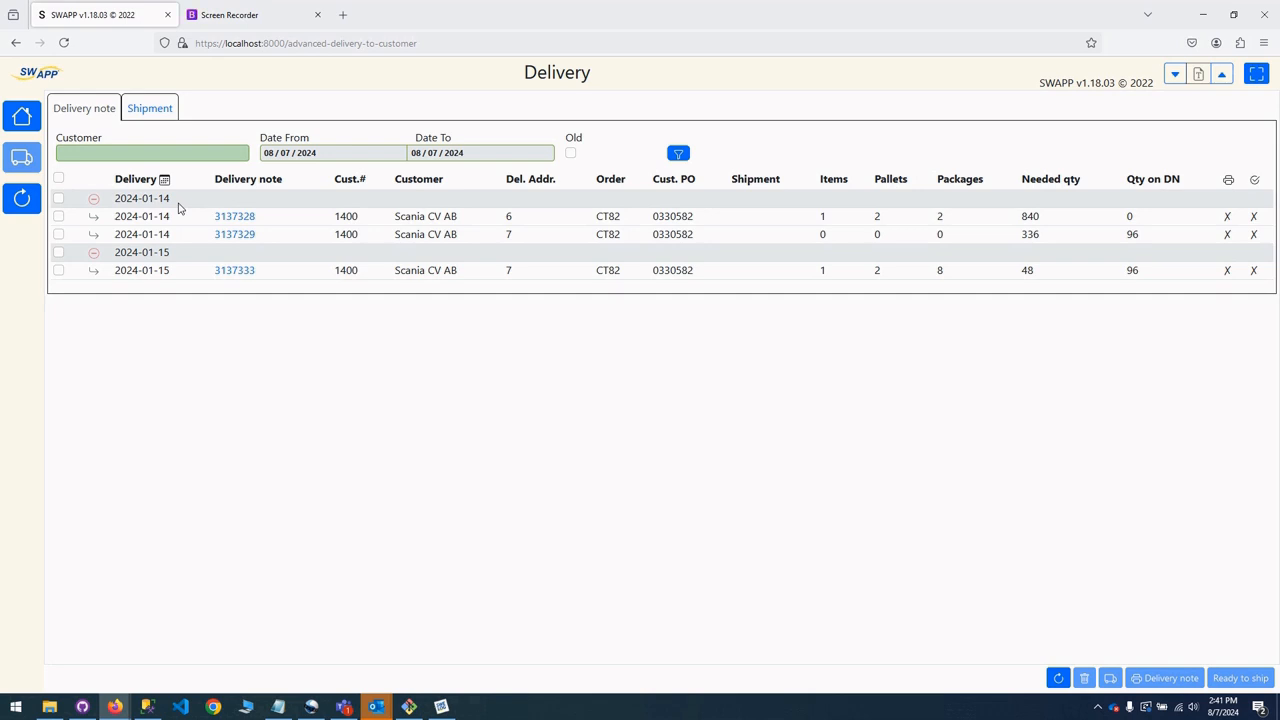
click(152, 110)
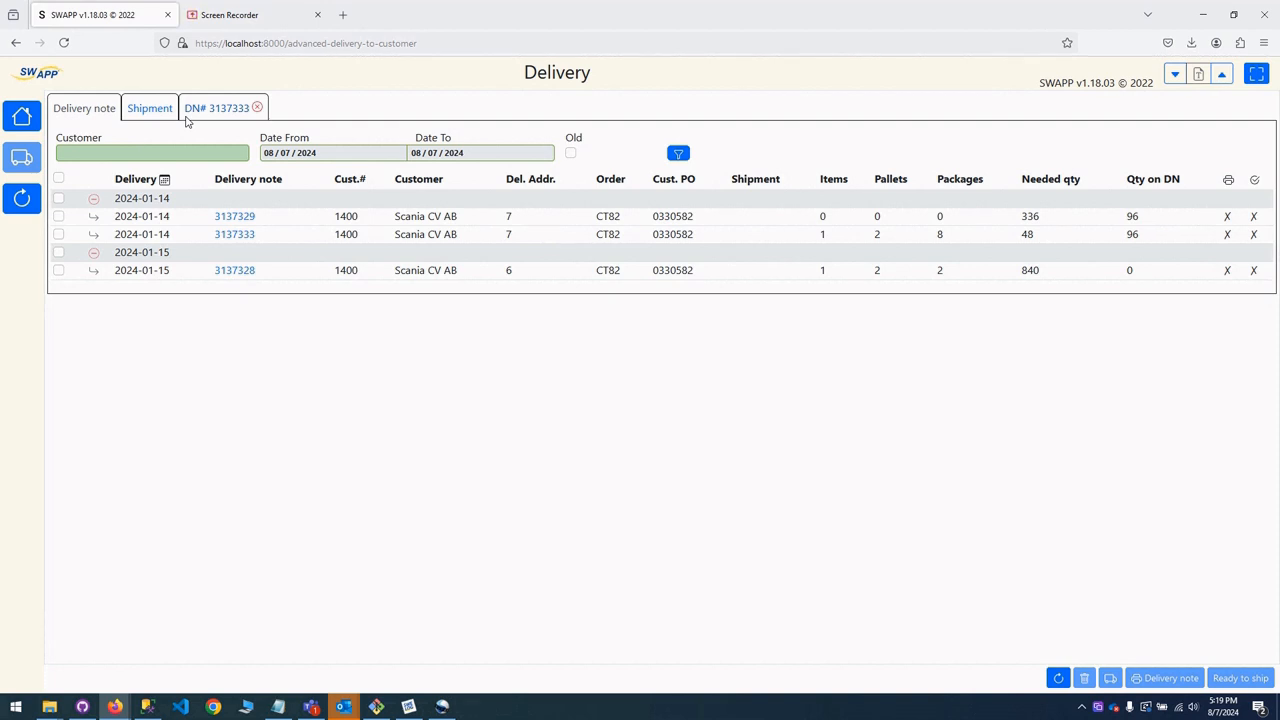
click(58, 217)
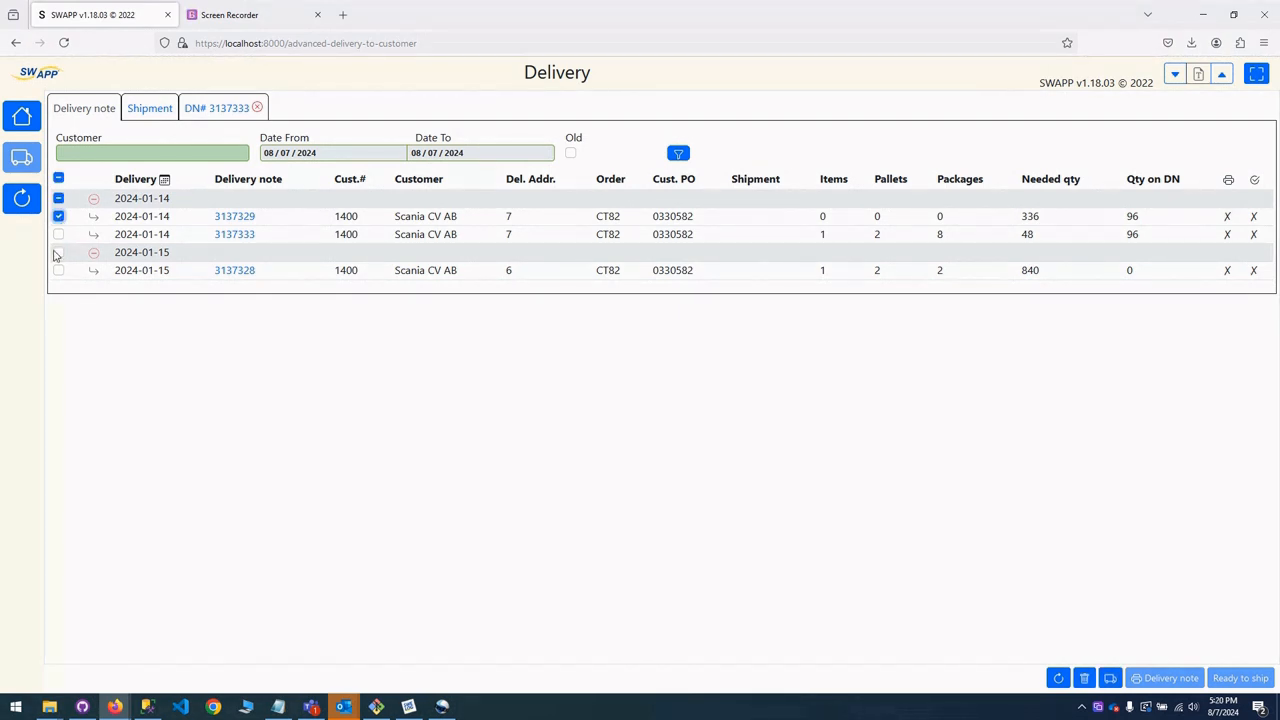
click(58, 253)
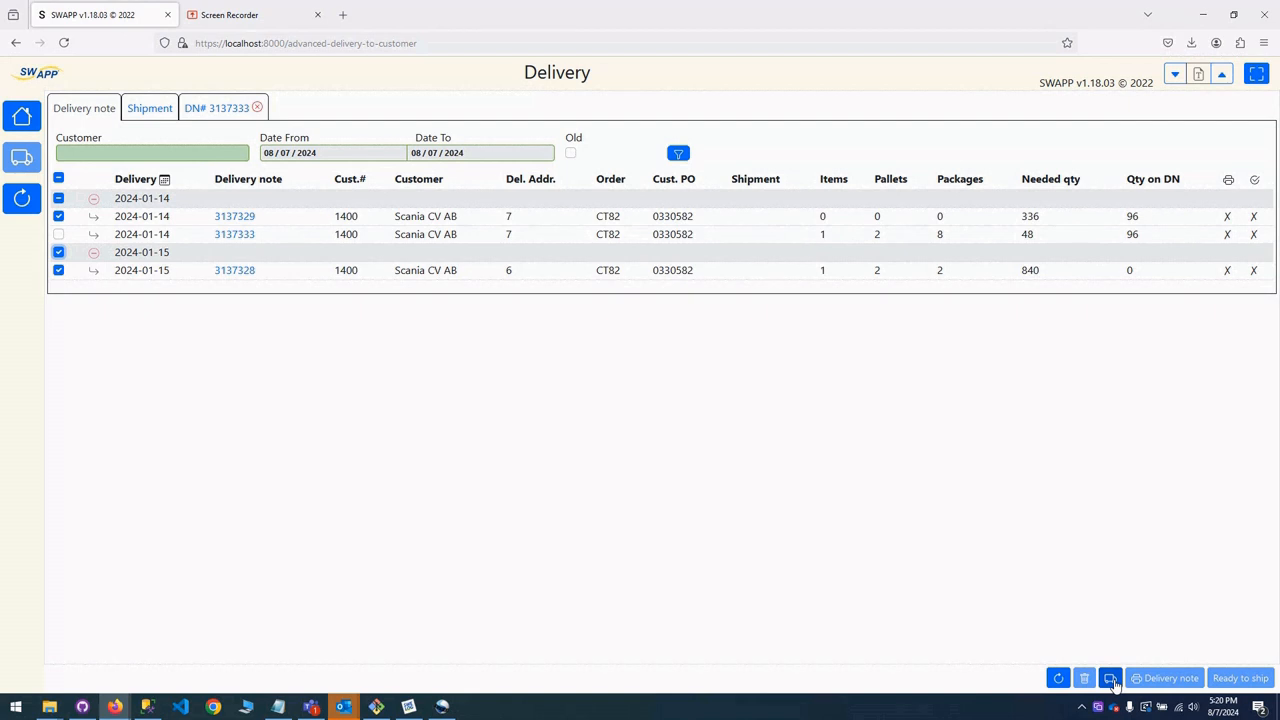
click(58, 252)
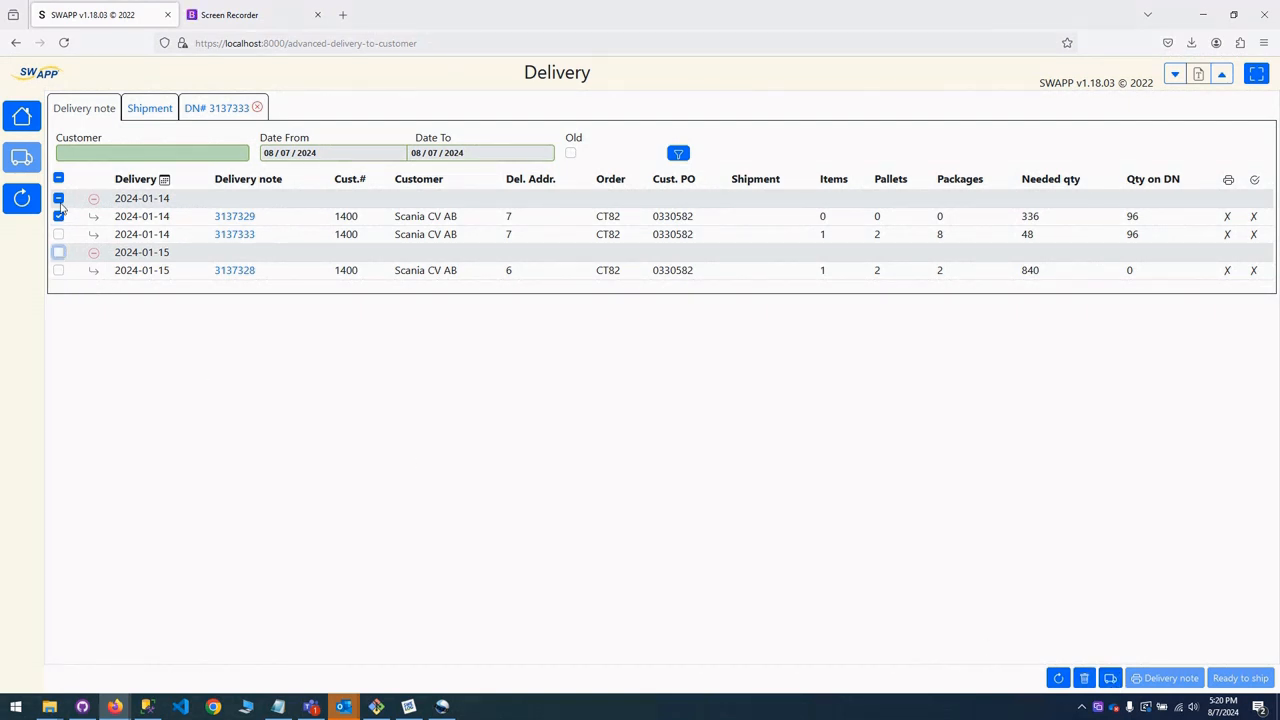
click(58, 198)
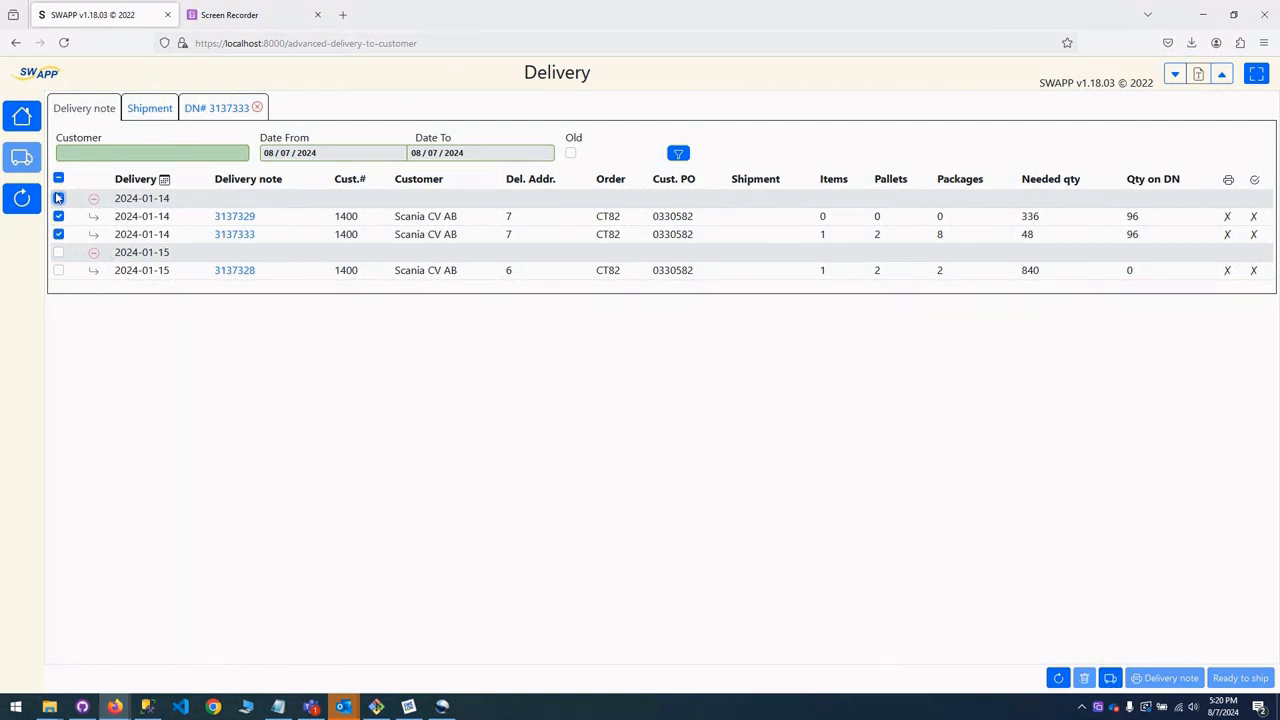
click(1109, 680)
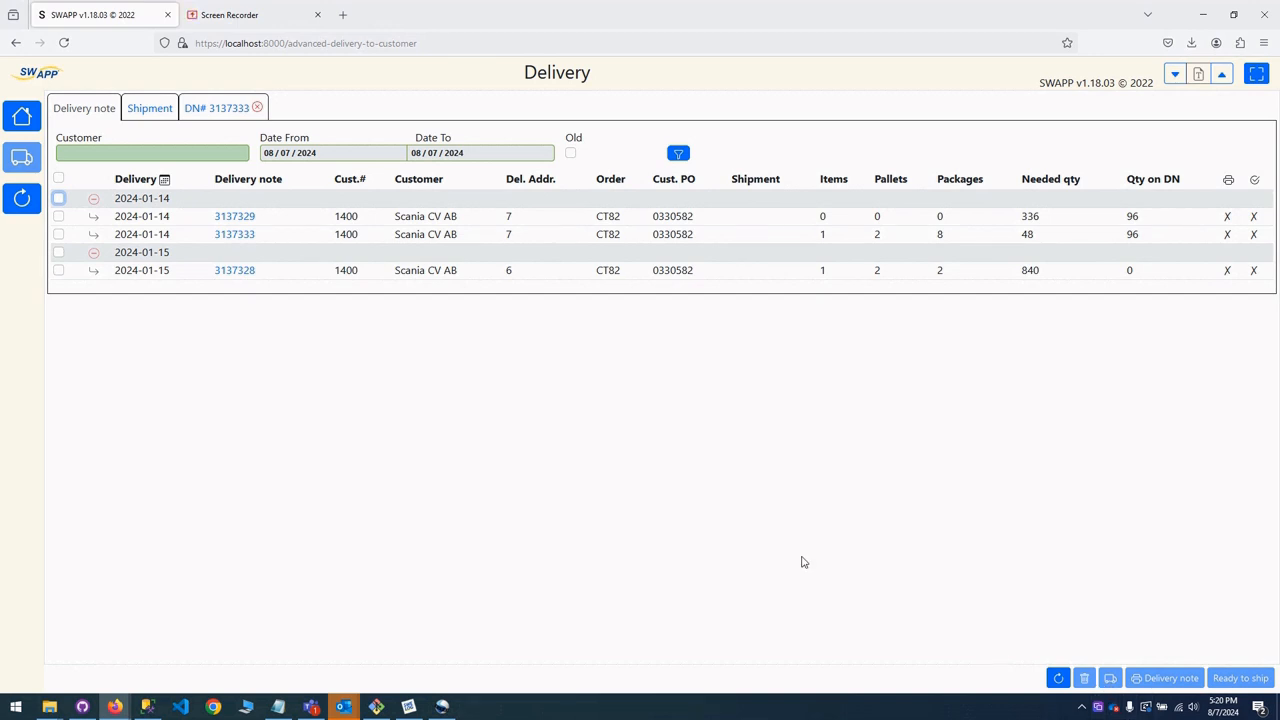
Create a new shipment for delivery notes 3137328 and 3137333, keeping the prefilled shipment details with carrier Hämtas.
click(58, 252)
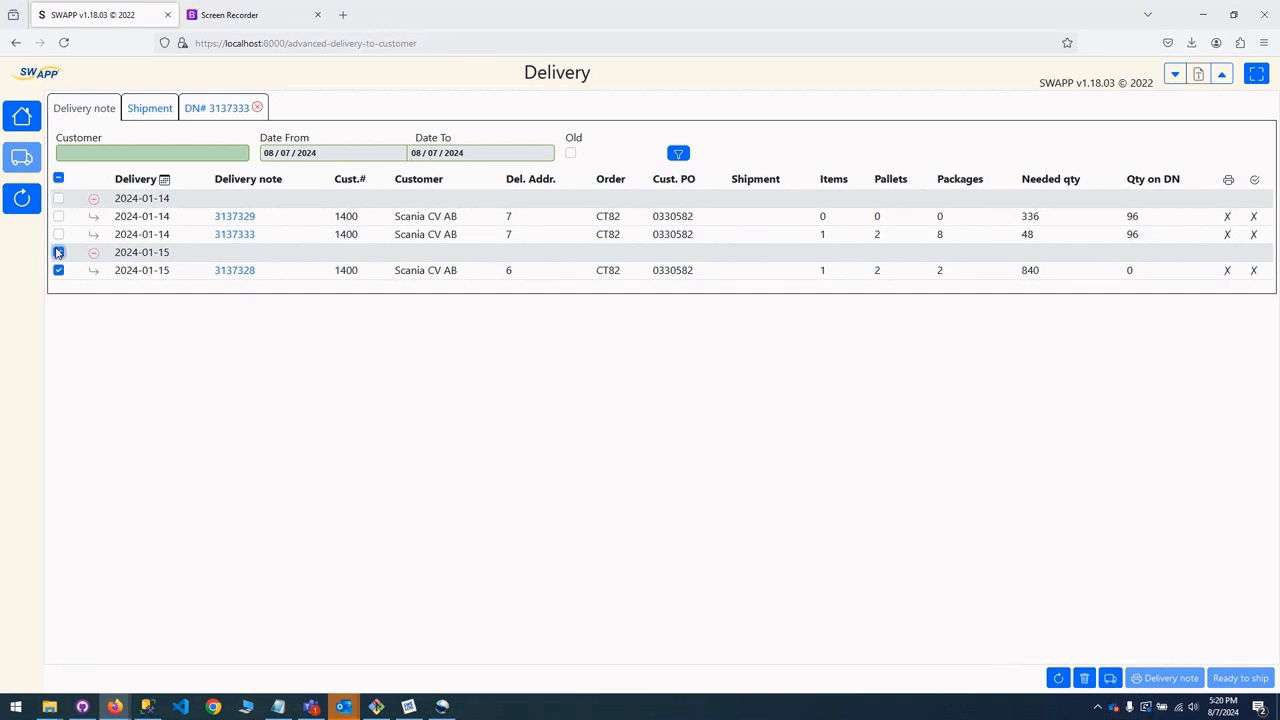
click(58, 234)
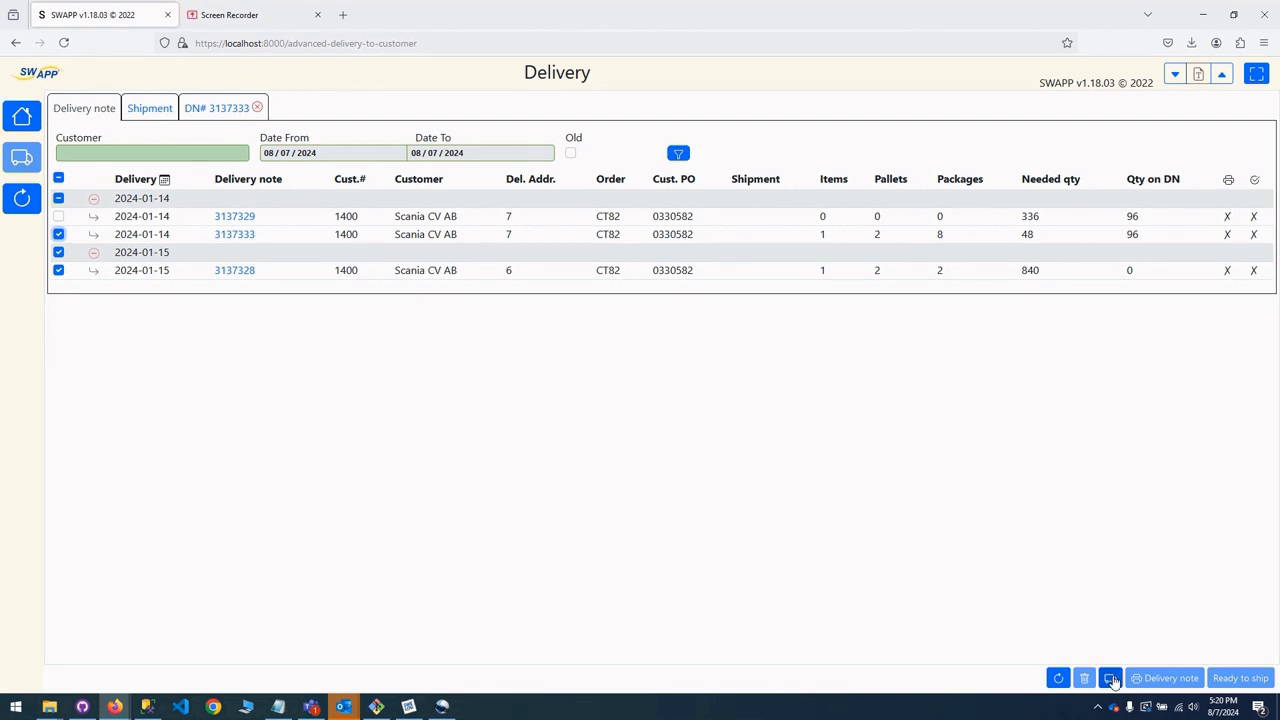
click(1111, 679)
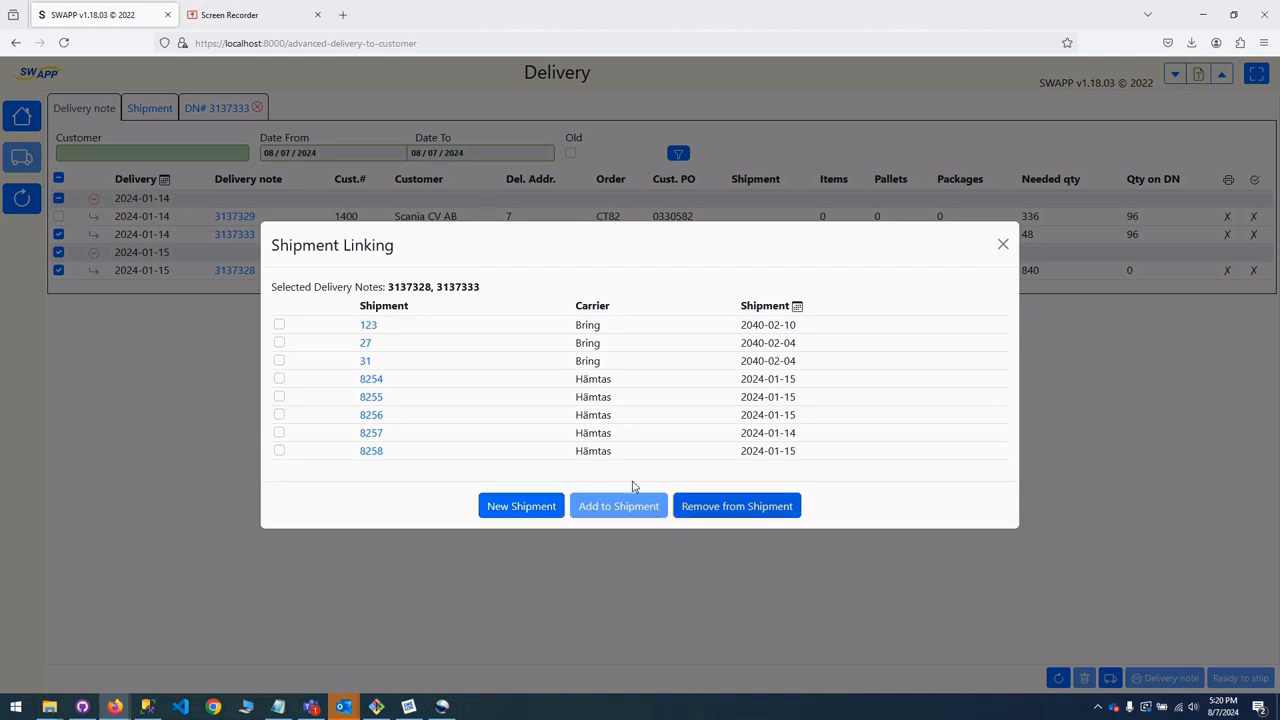
click(509, 510)
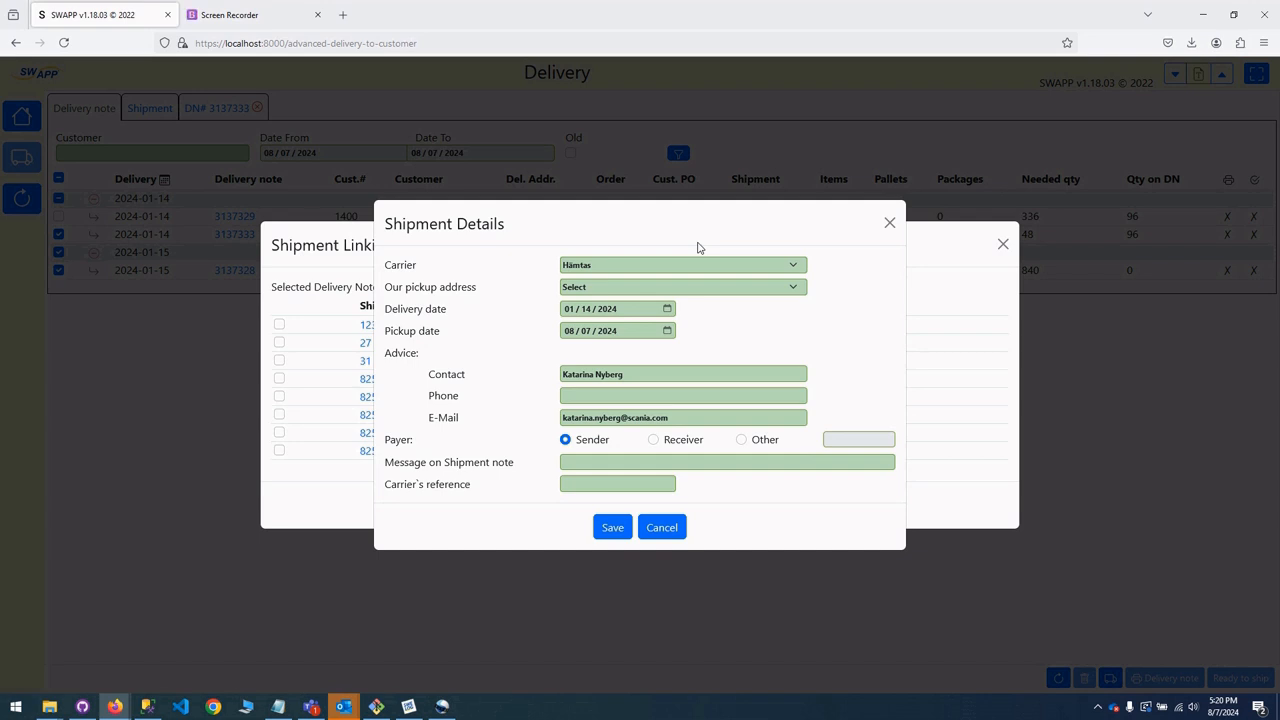
click(610, 532)
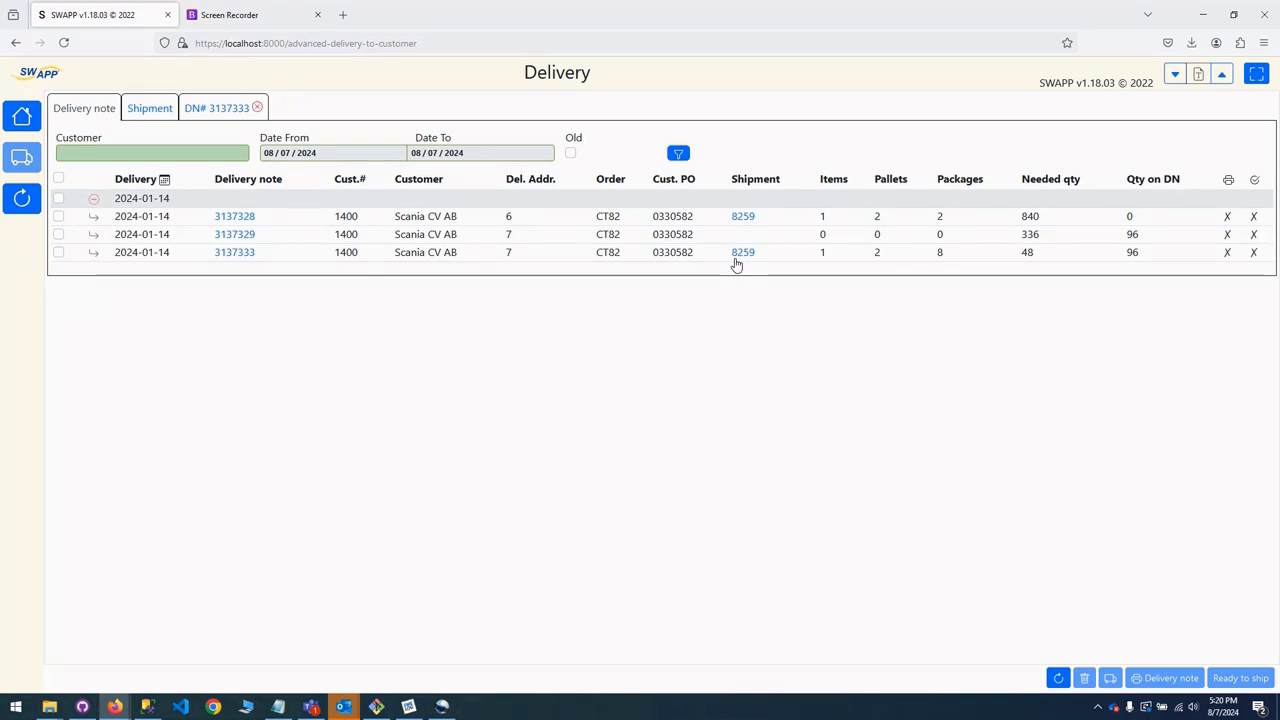
Remove delivery note 3137333 from its linked shipment and close the shipment linking dialog.
click(59, 253)
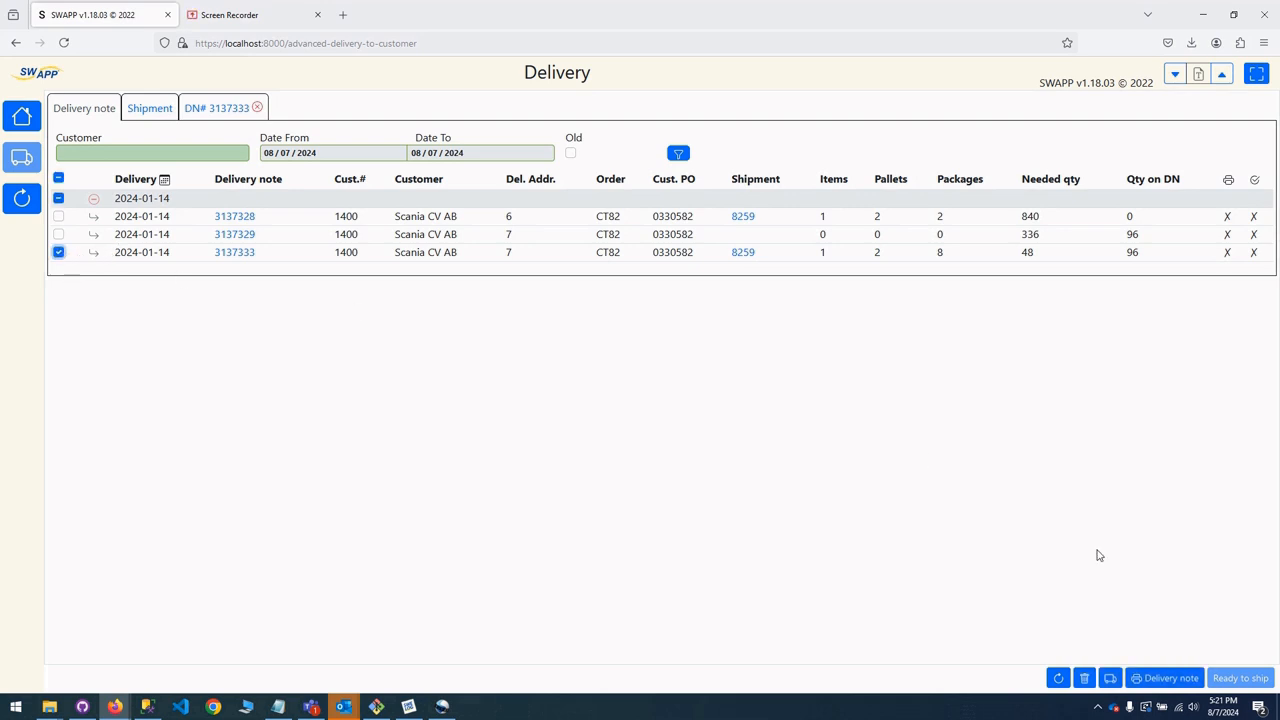
click(1109, 679)
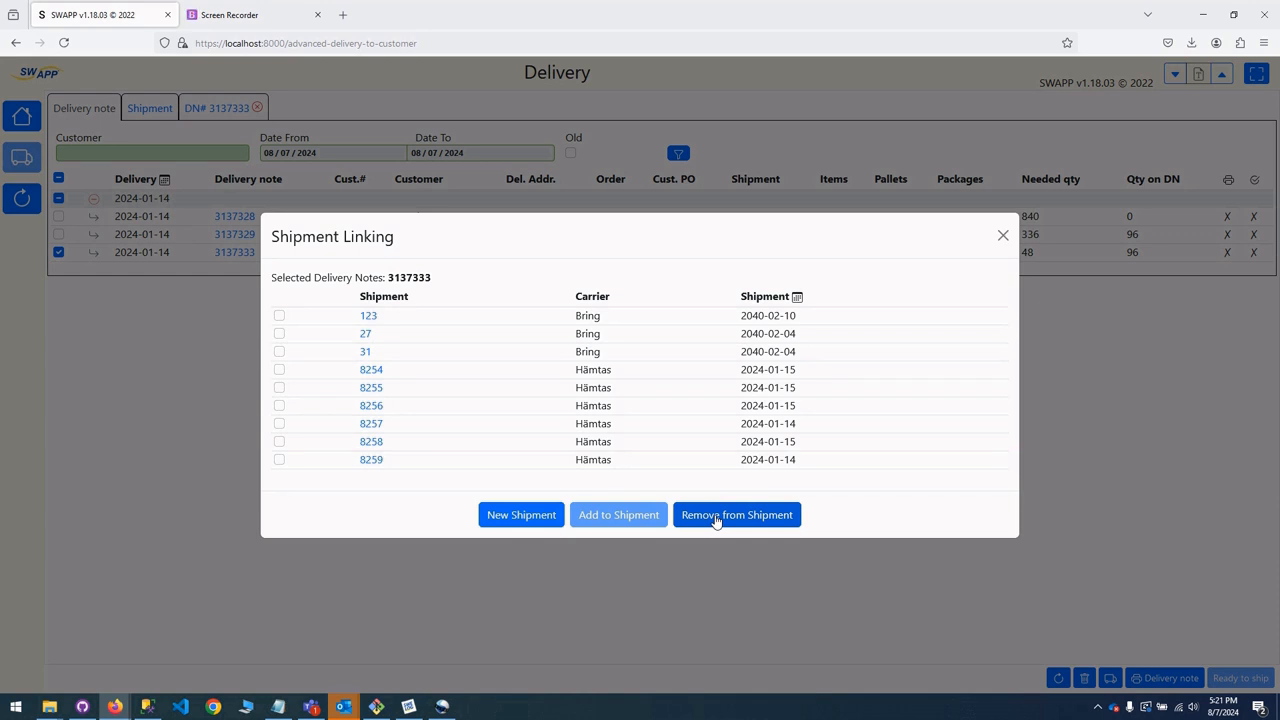
click(716, 516)
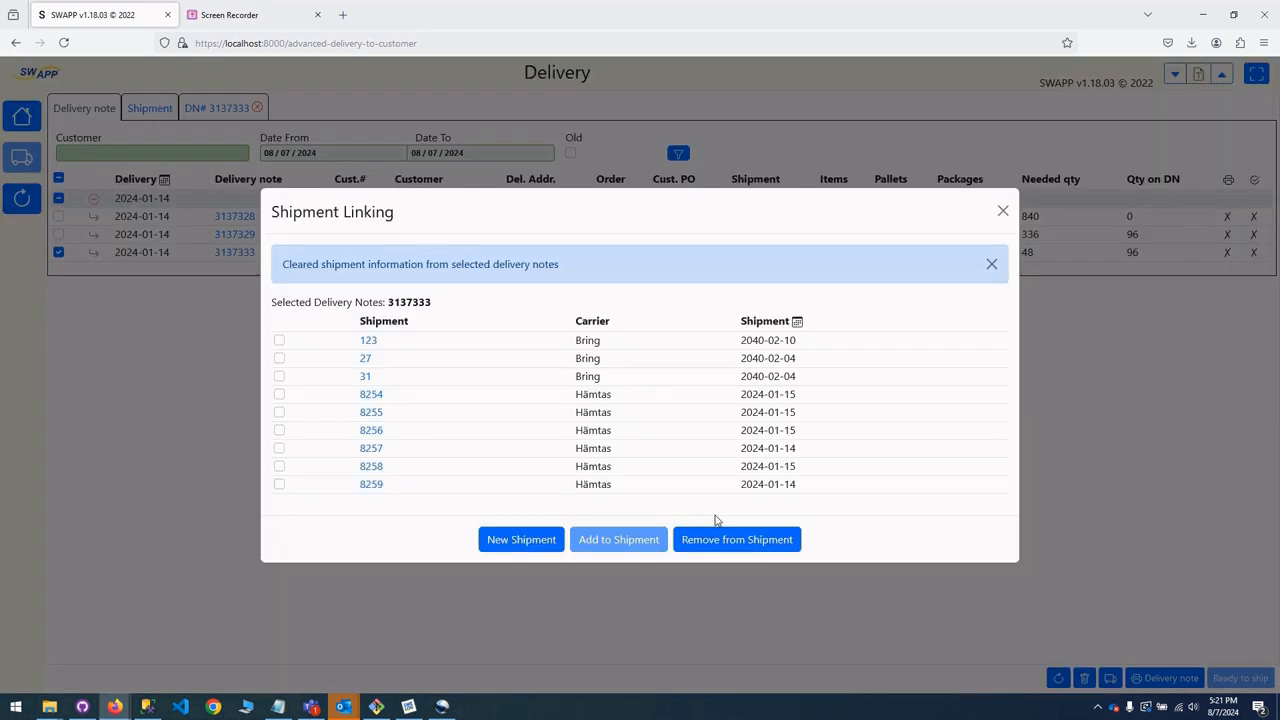
click(1003, 210)
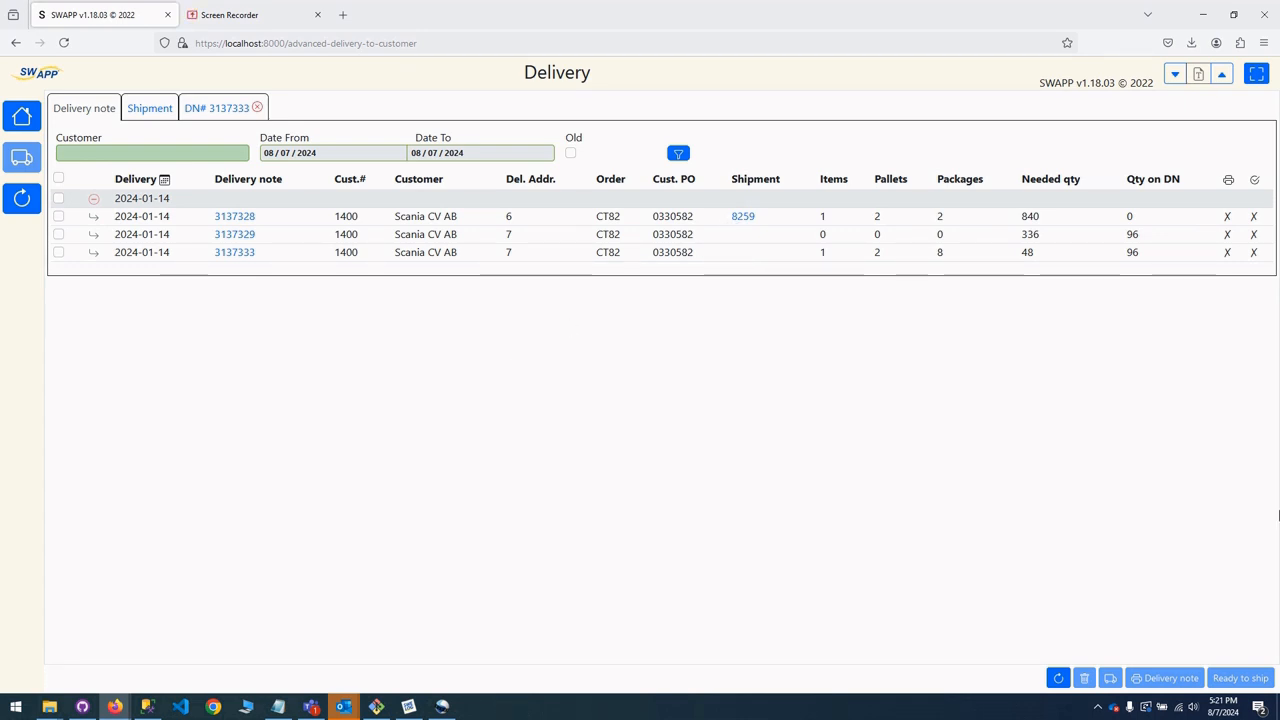
Add delivery note 3137333 to the existing shipment 8257.
click(58, 216)
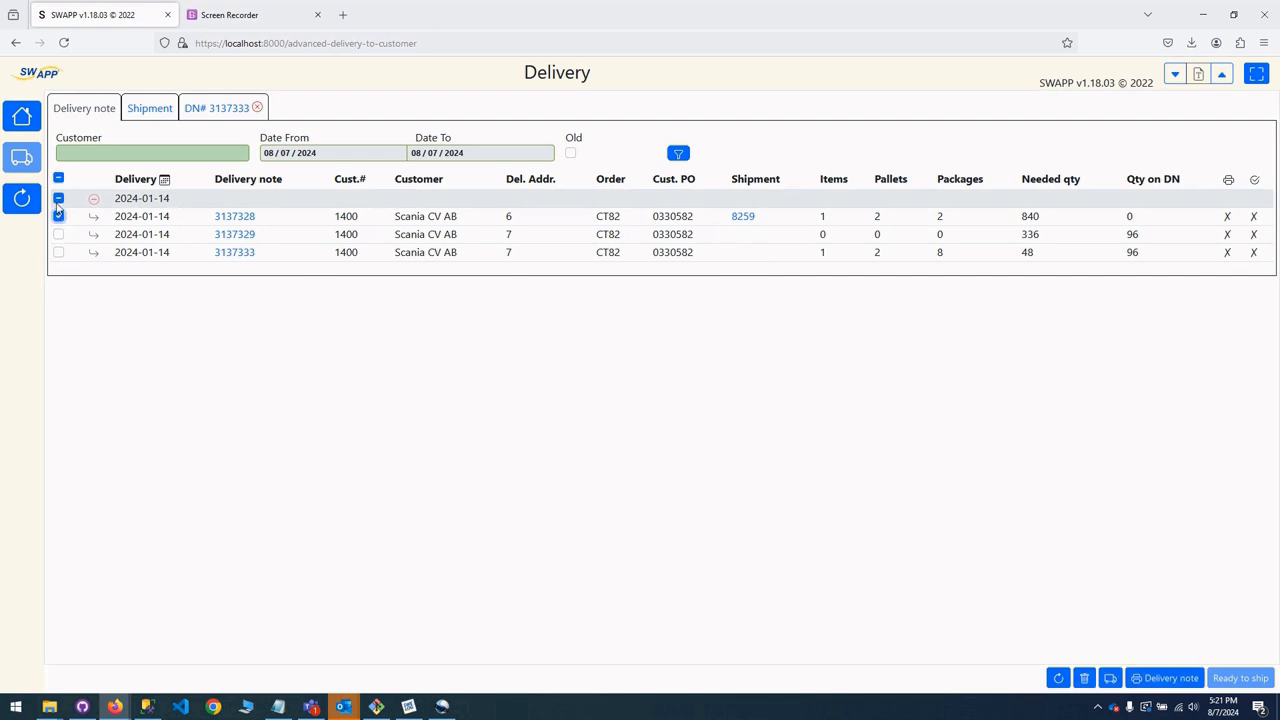
click(58, 216)
click(58, 252)
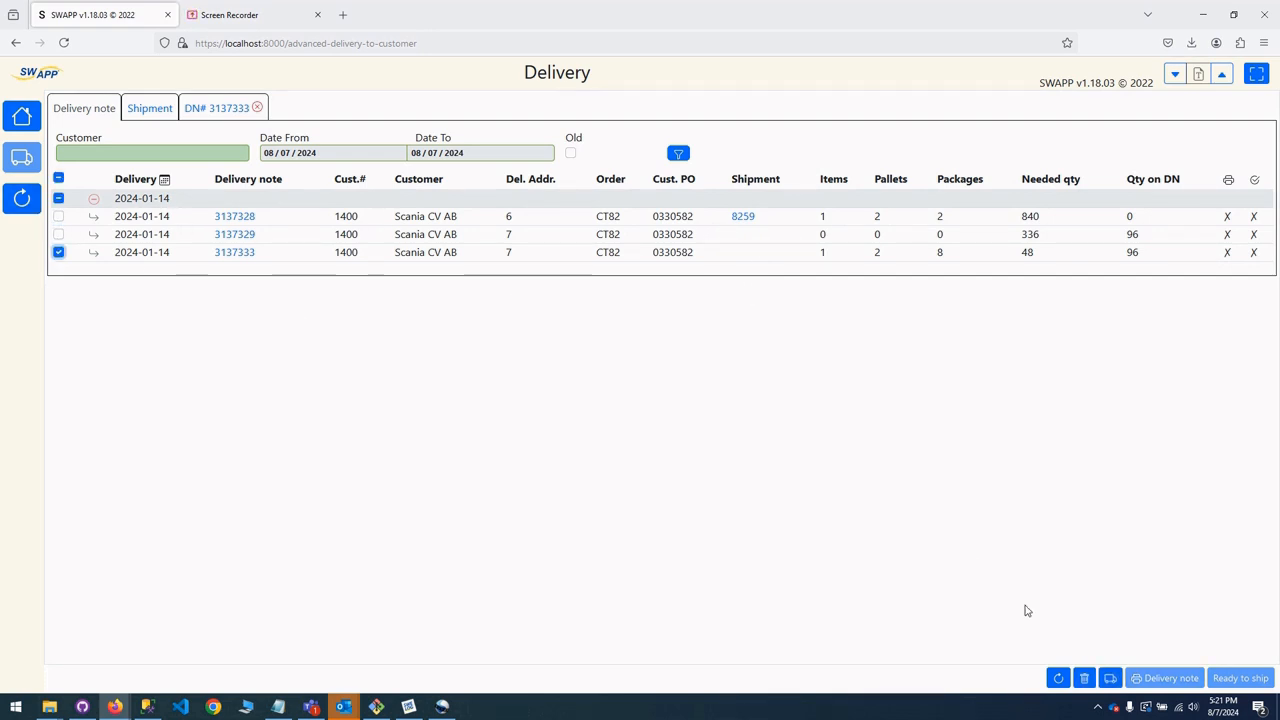
click(1110, 678)
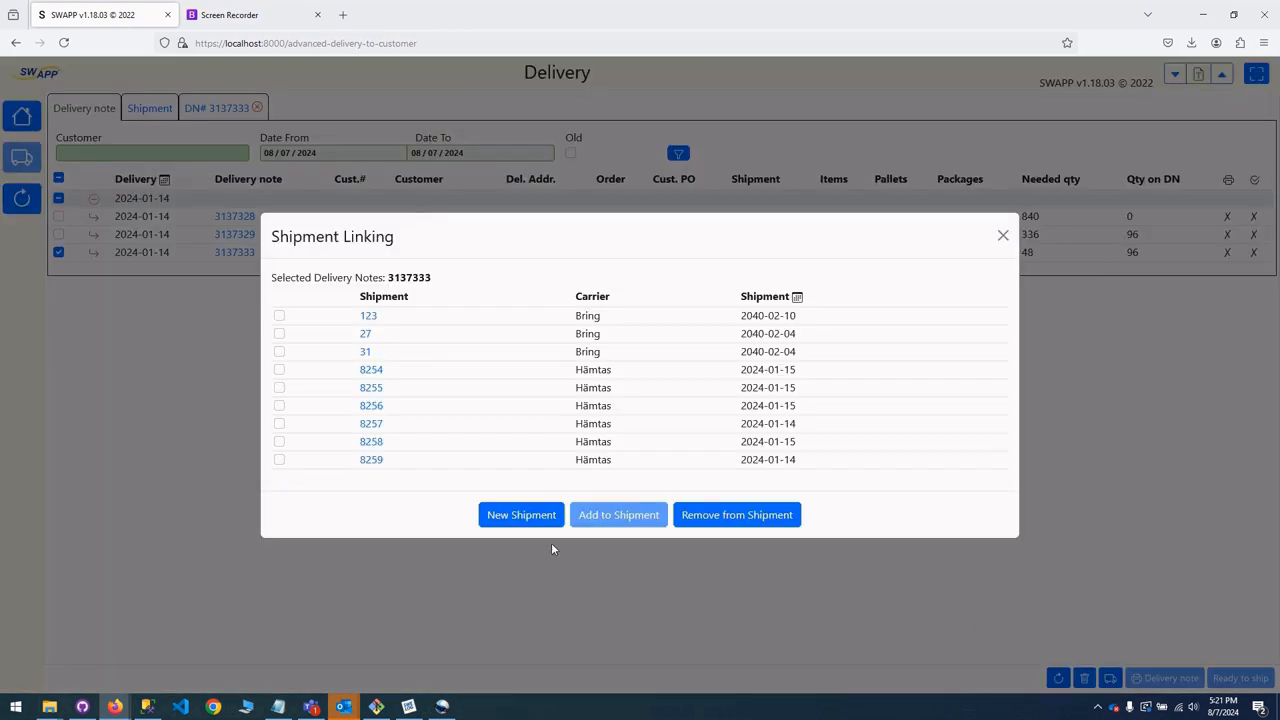
click(279, 442)
click(280, 424)
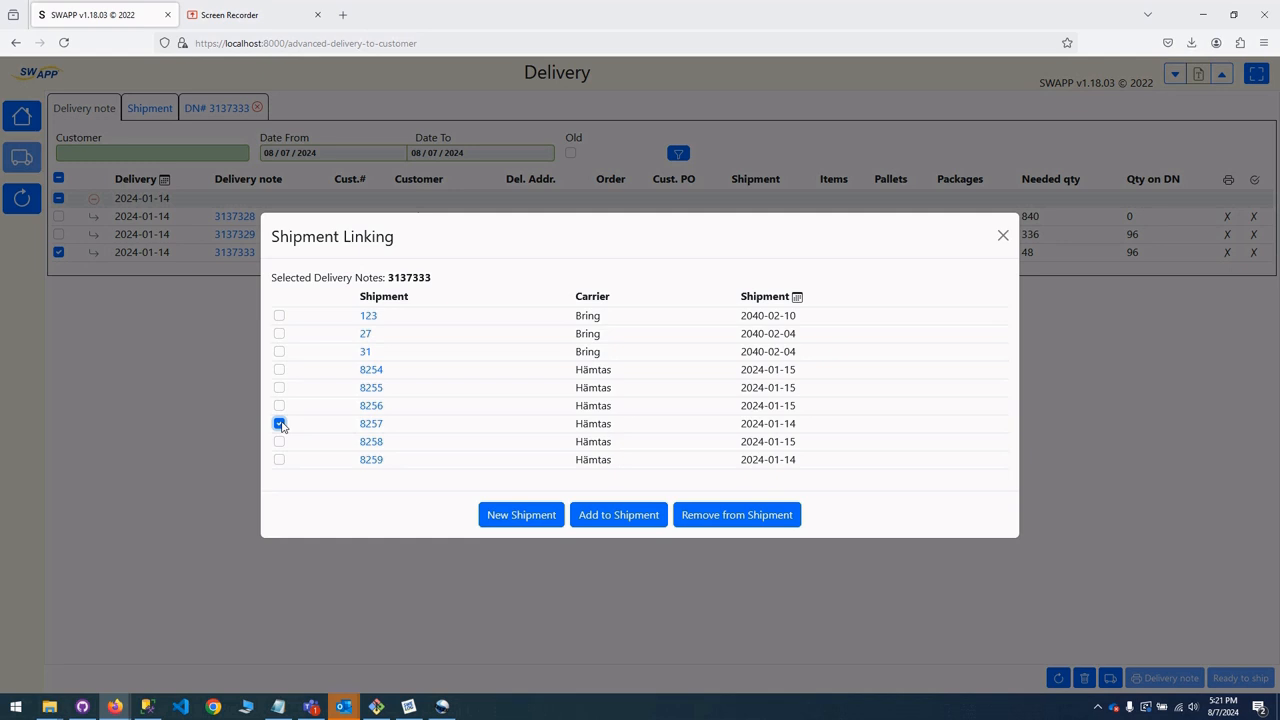
click(590, 516)
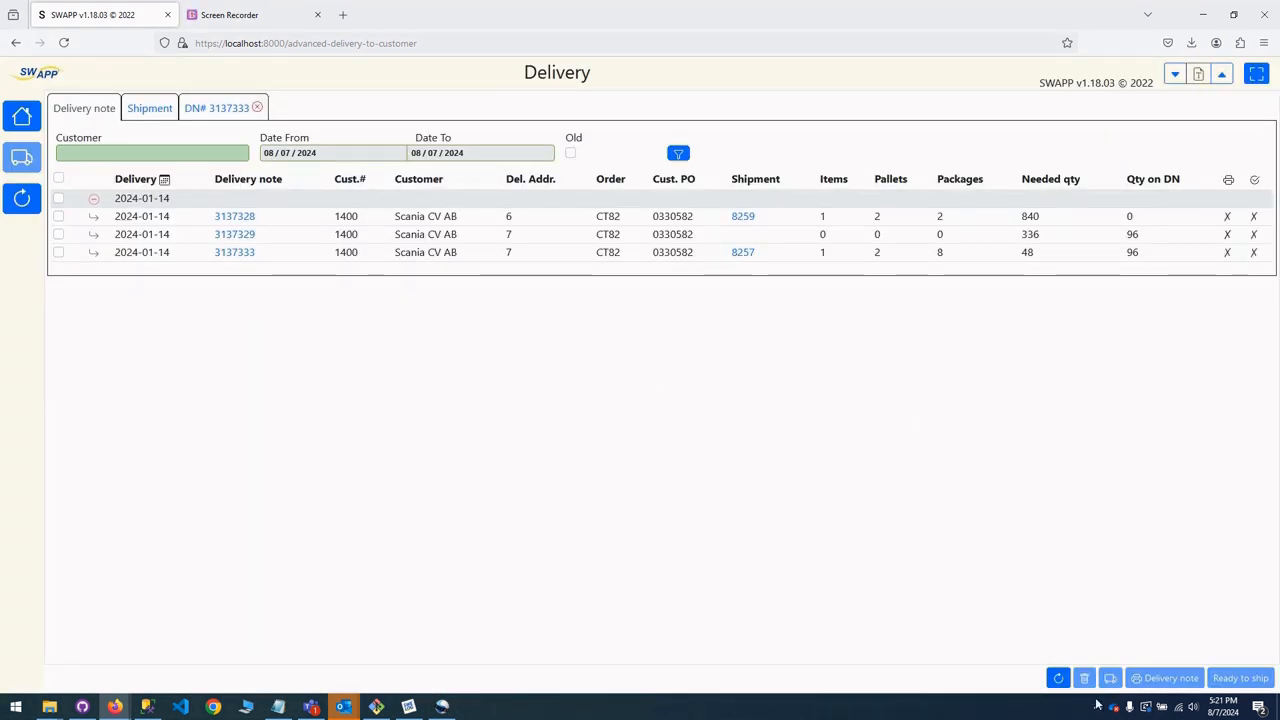
Move delivery note 3137333 to a new shipment, keeping the prefilled details with carrier Hämtas and accepting the replacement of its existing shipment information.
click(58, 252)
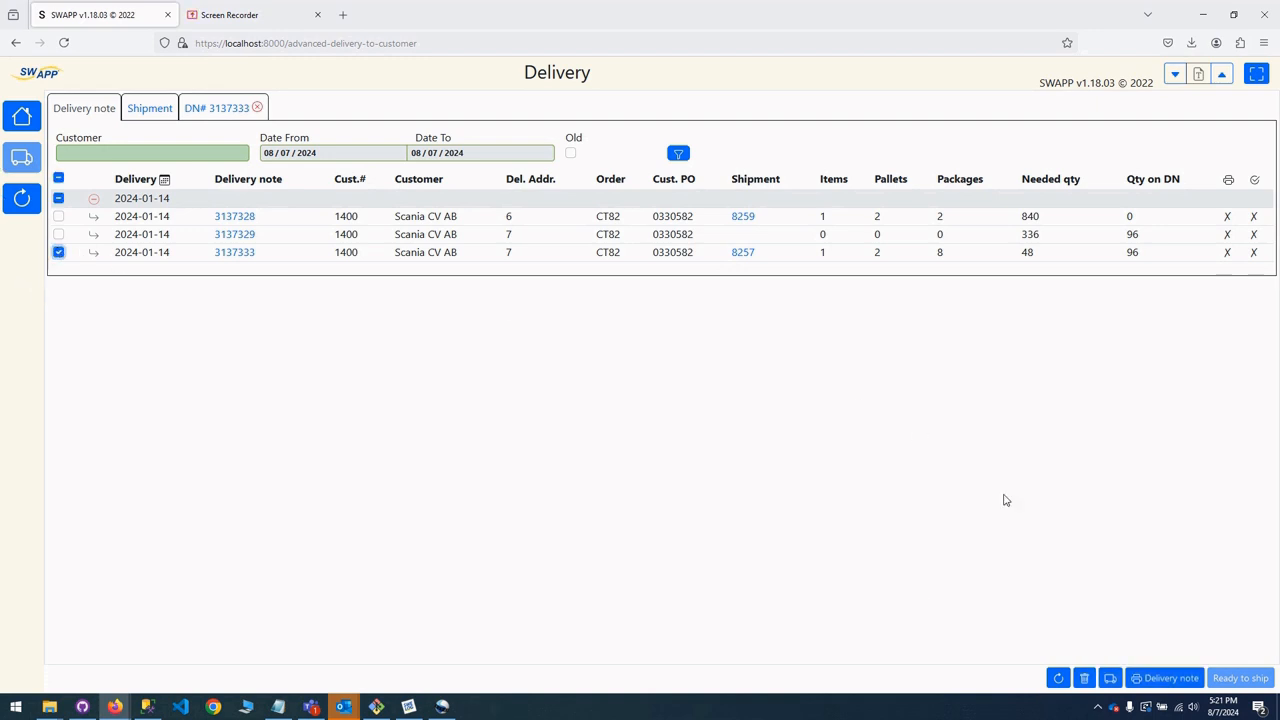
click(1112, 679)
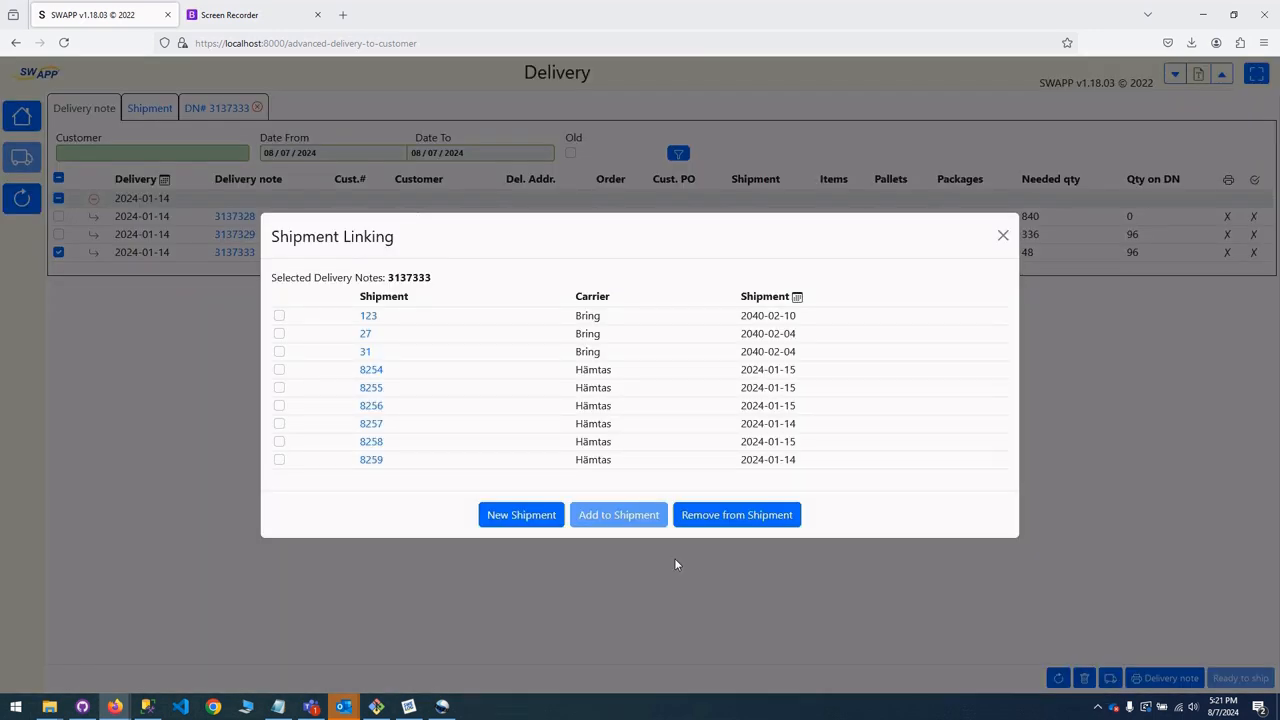
click(497, 521)
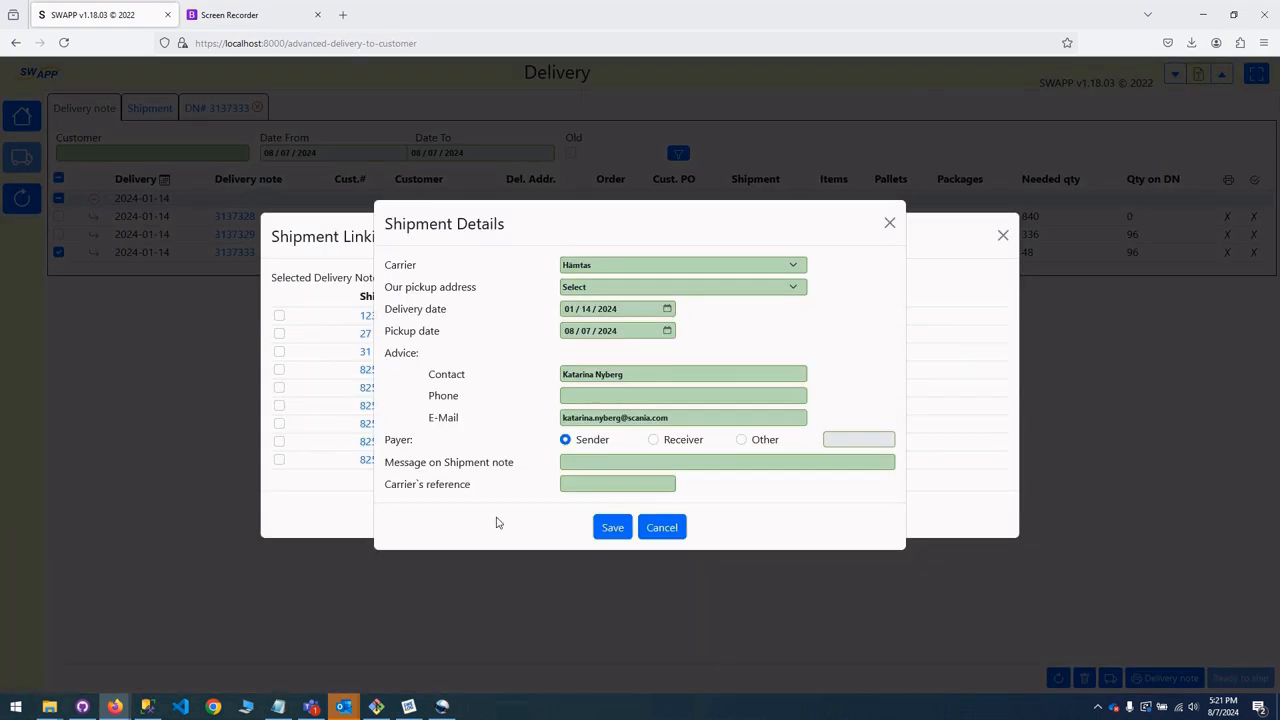
click(613, 527)
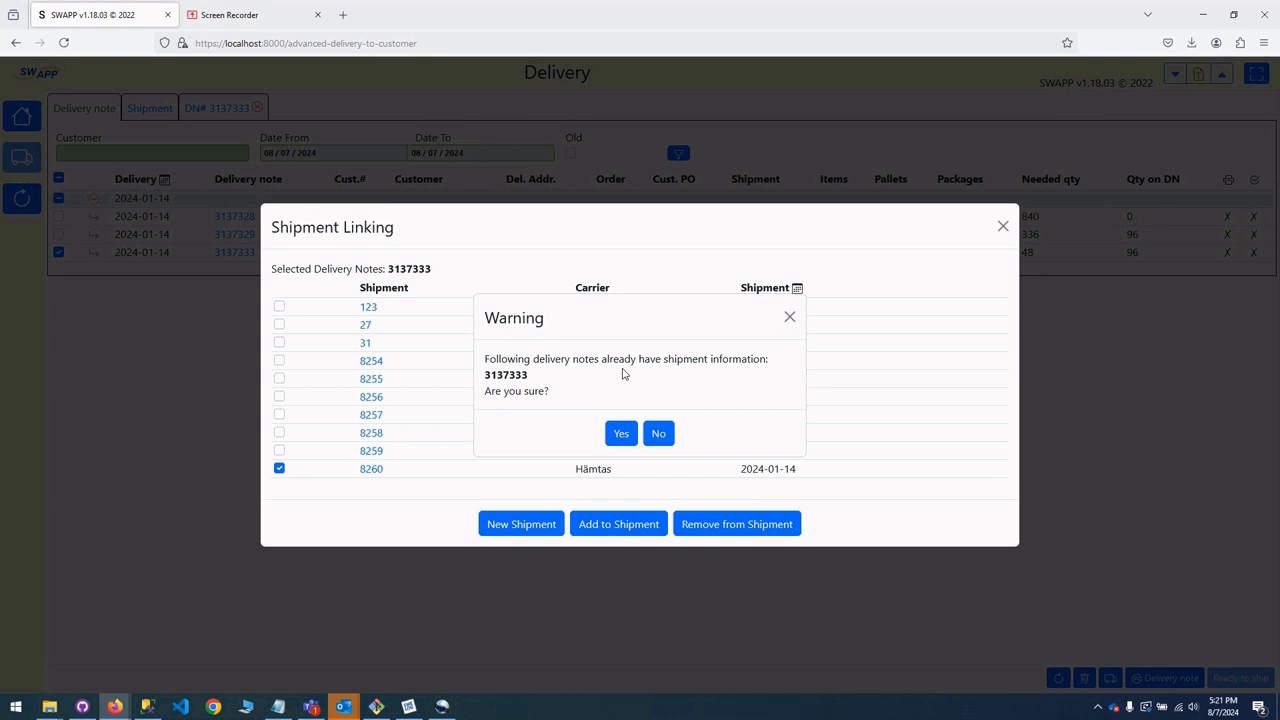
click(621, 435)
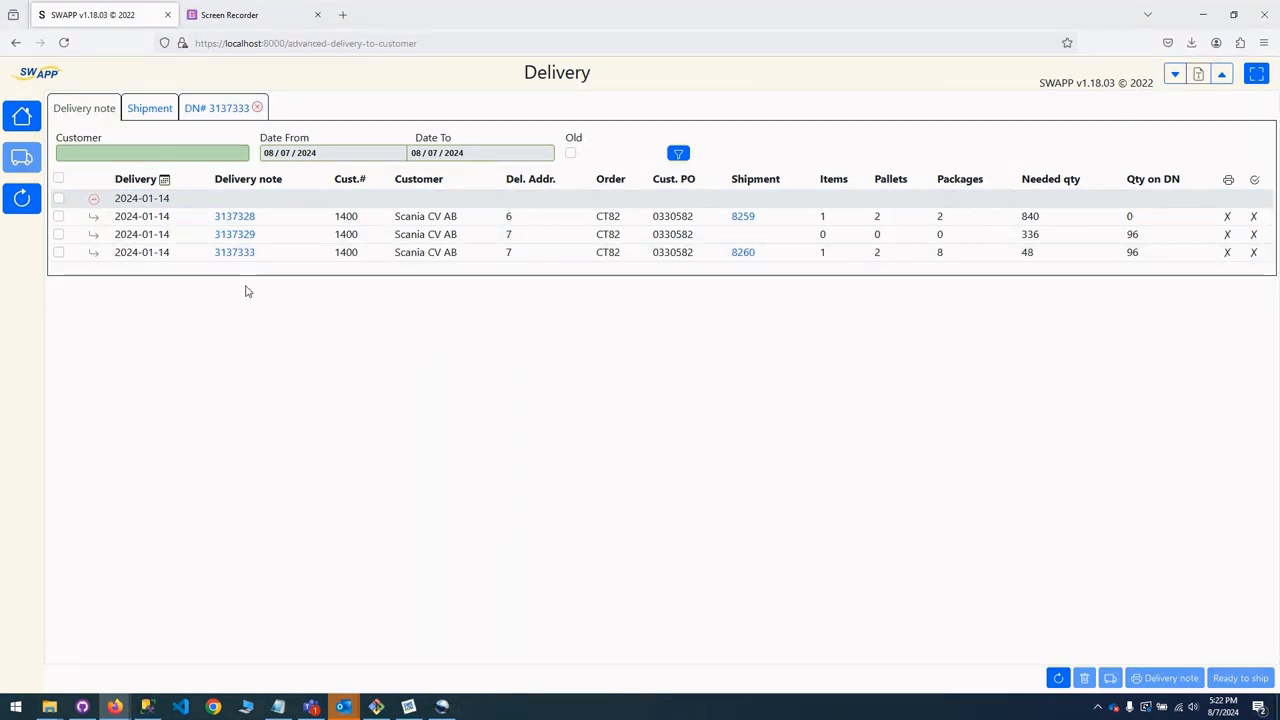
Open the shipment linking options from delivery note 3137333's detail view, review them and close the dialog.
click(201, 117)
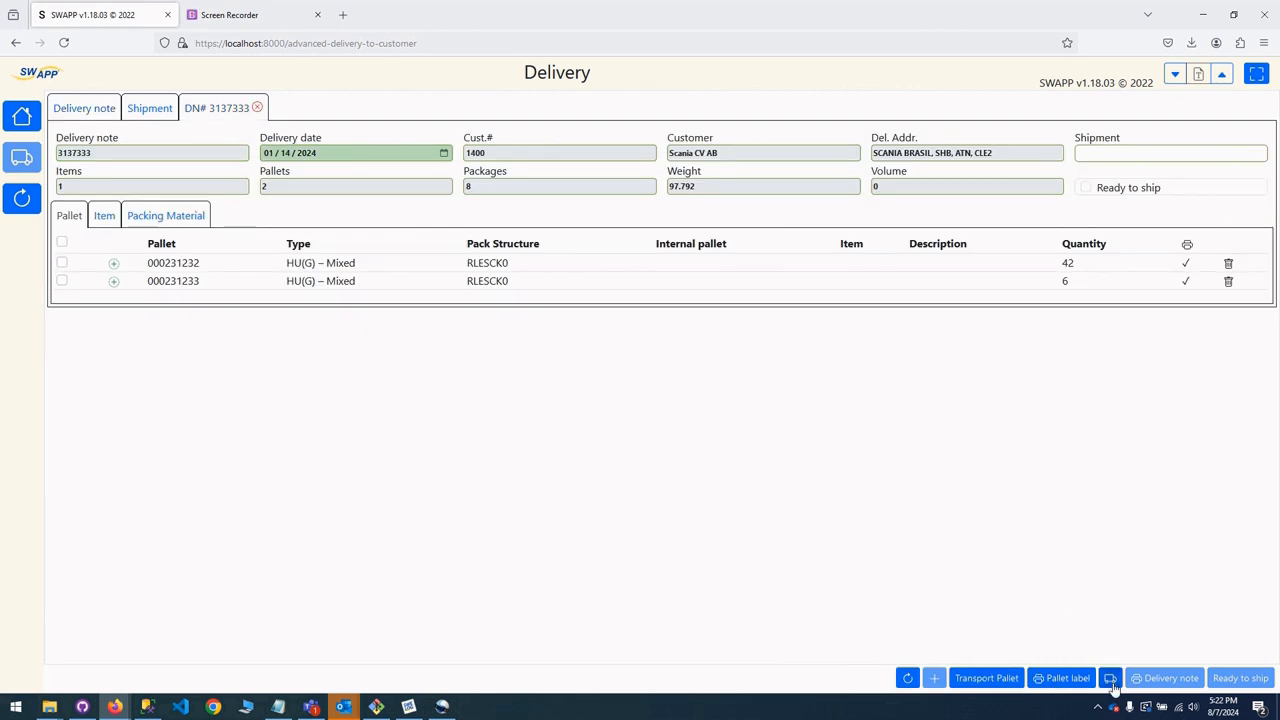
click(1110, 679)
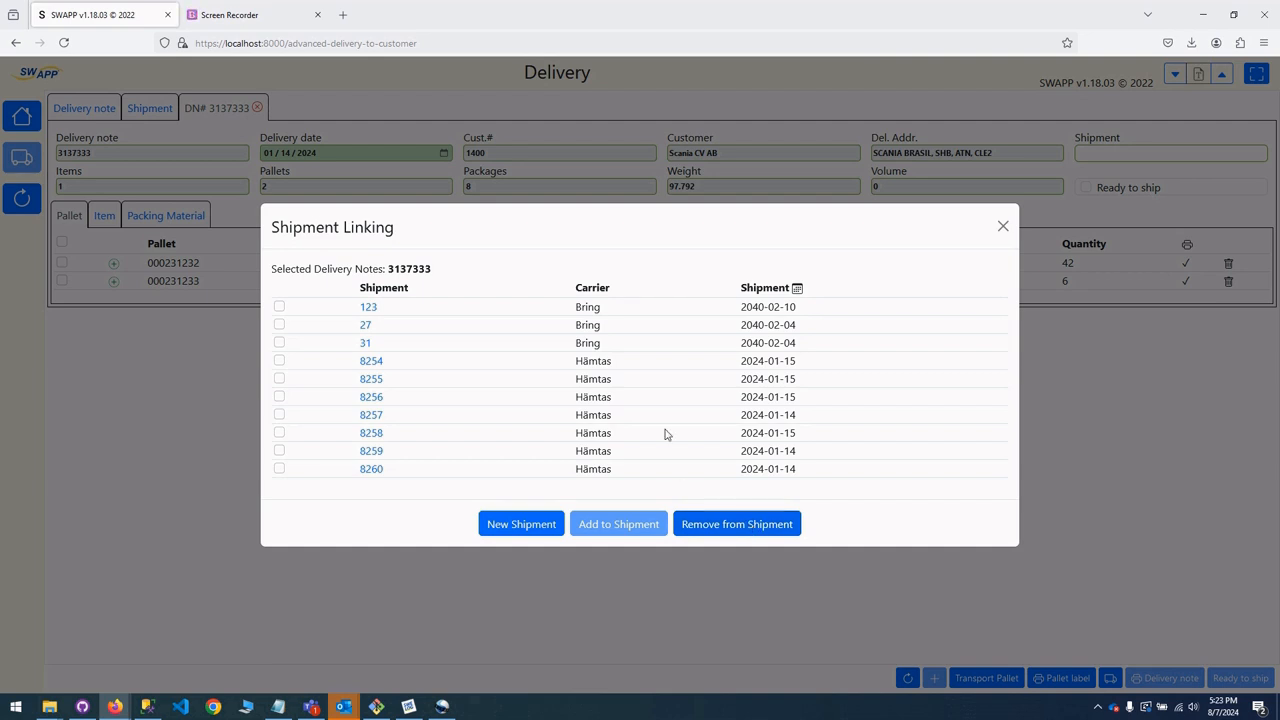
click(1004, 228)
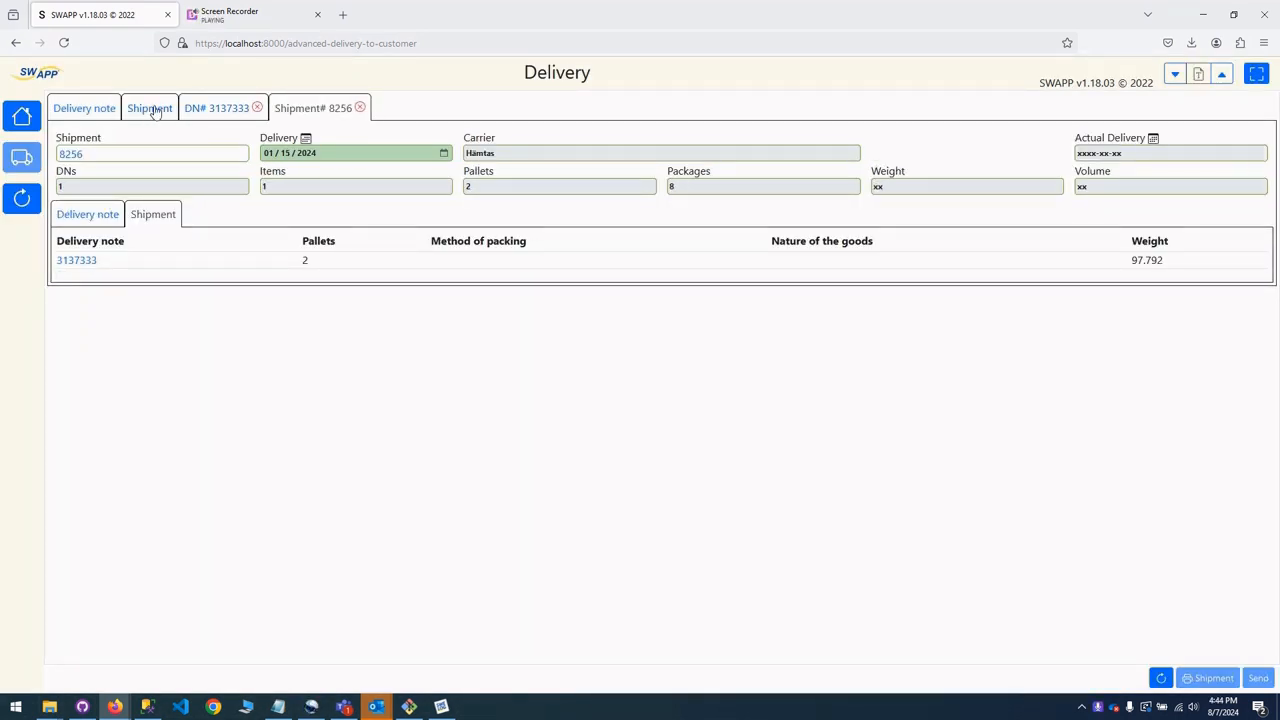
Select shipments 8254 and 8255 in turn in the shipment list to compare their available actions, leaving 8255 selected.
click(153, 110)
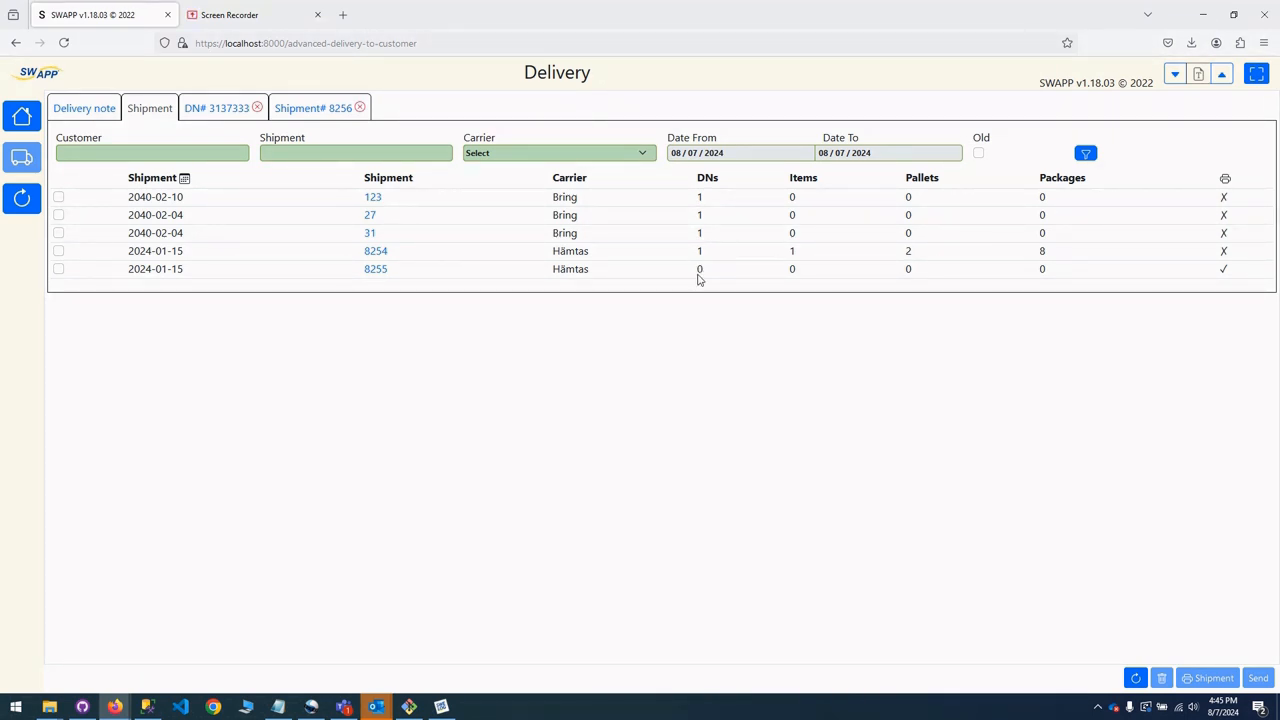
click(58, 270)
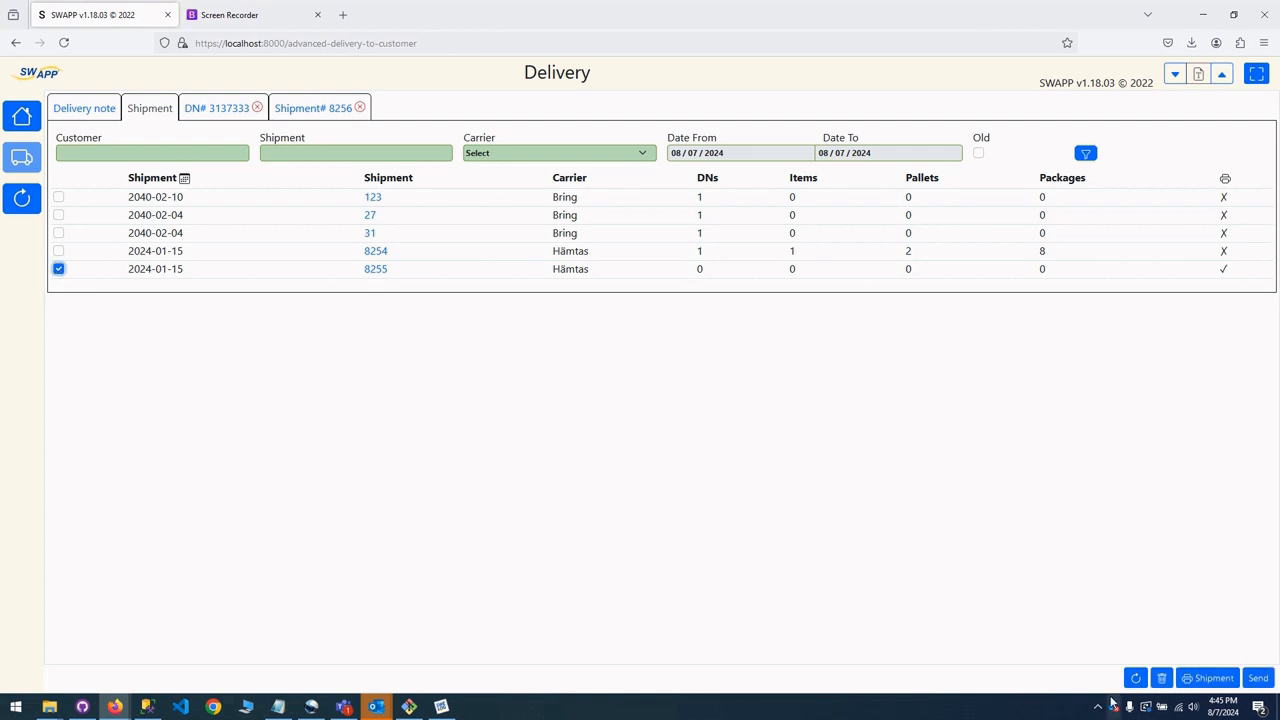
click(58, 268)
click(58, 251)
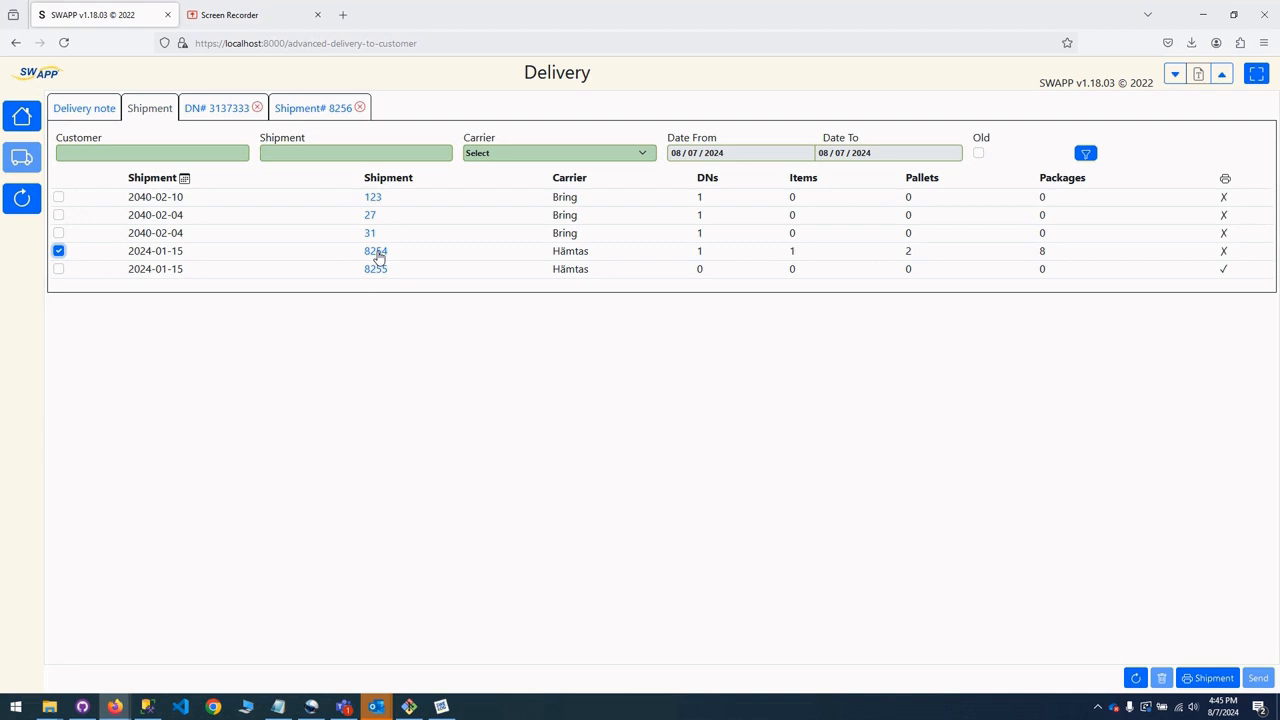
click(58, 251)
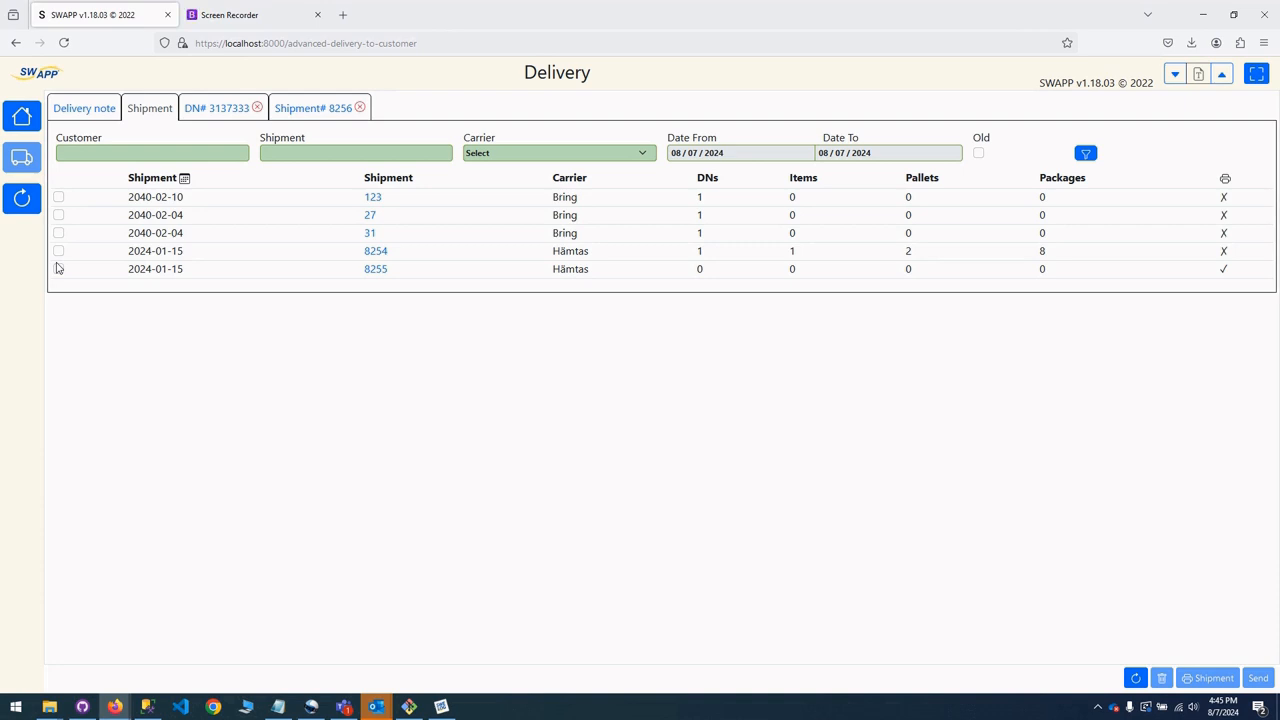
click(58, 269)
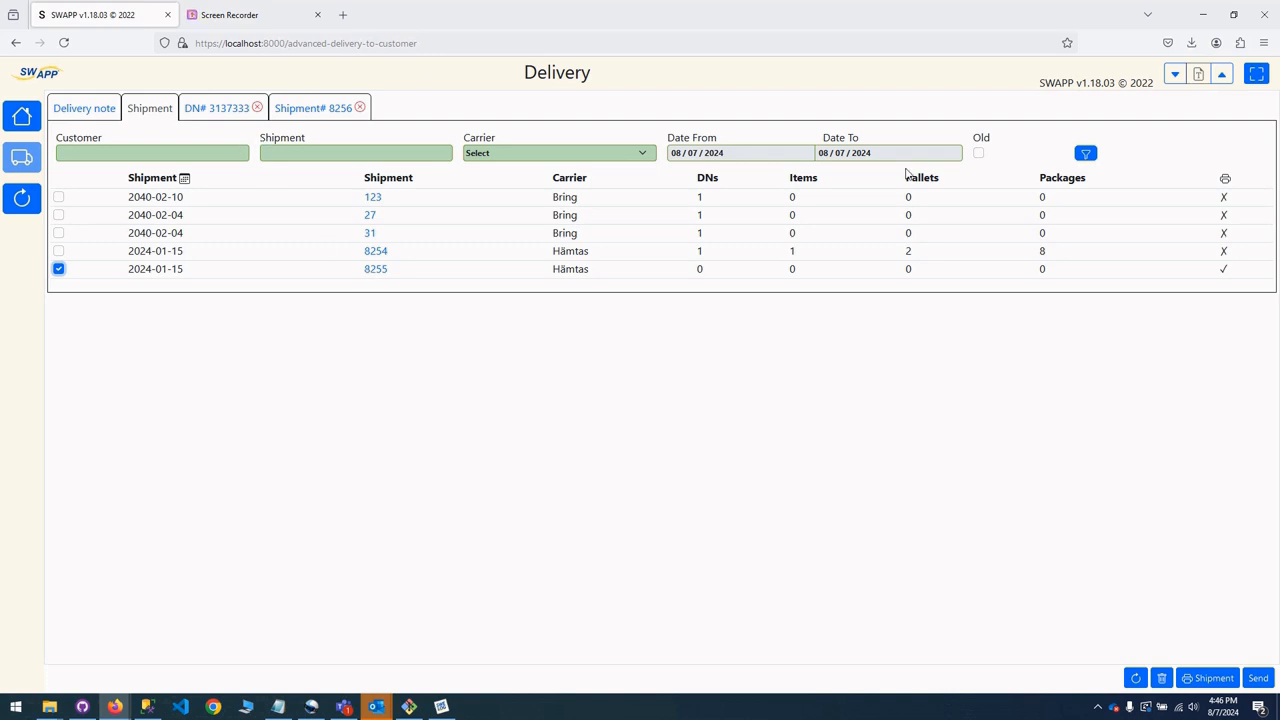
Open the shipment linked to delivery note 3137333 and review its shipment details and its shipment lines.
click(214, 110)
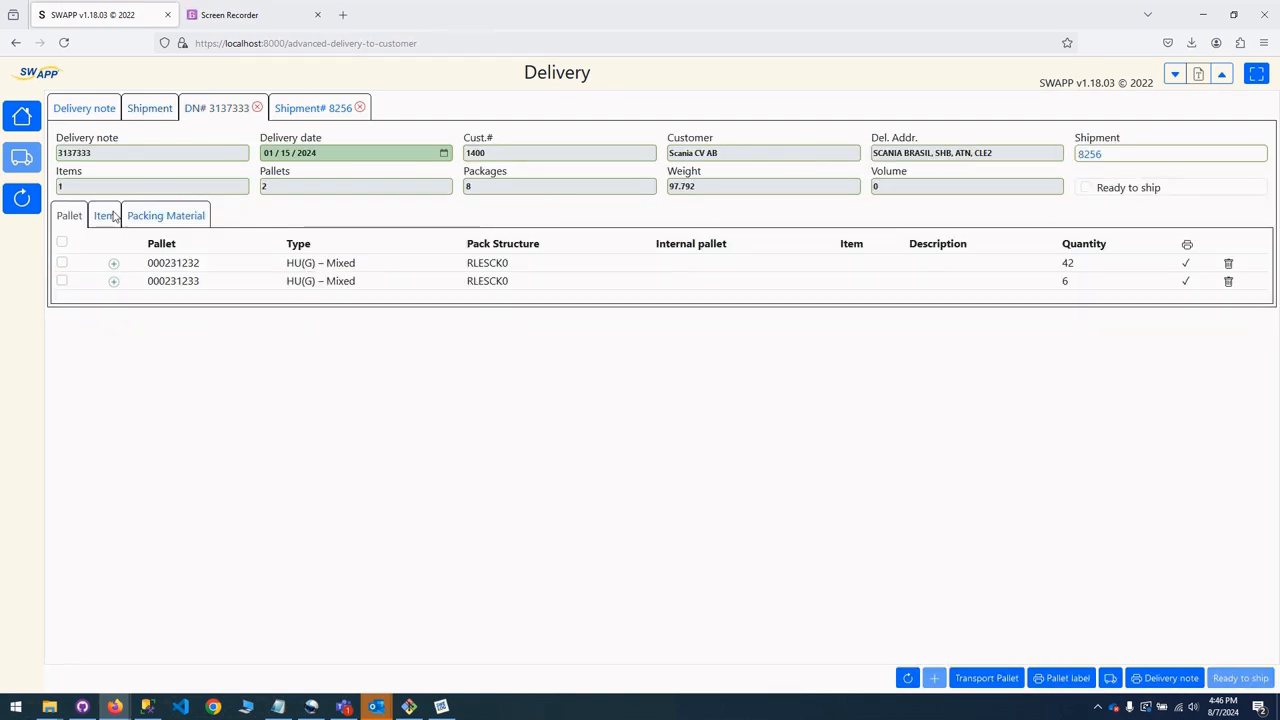
click(1089, 155)
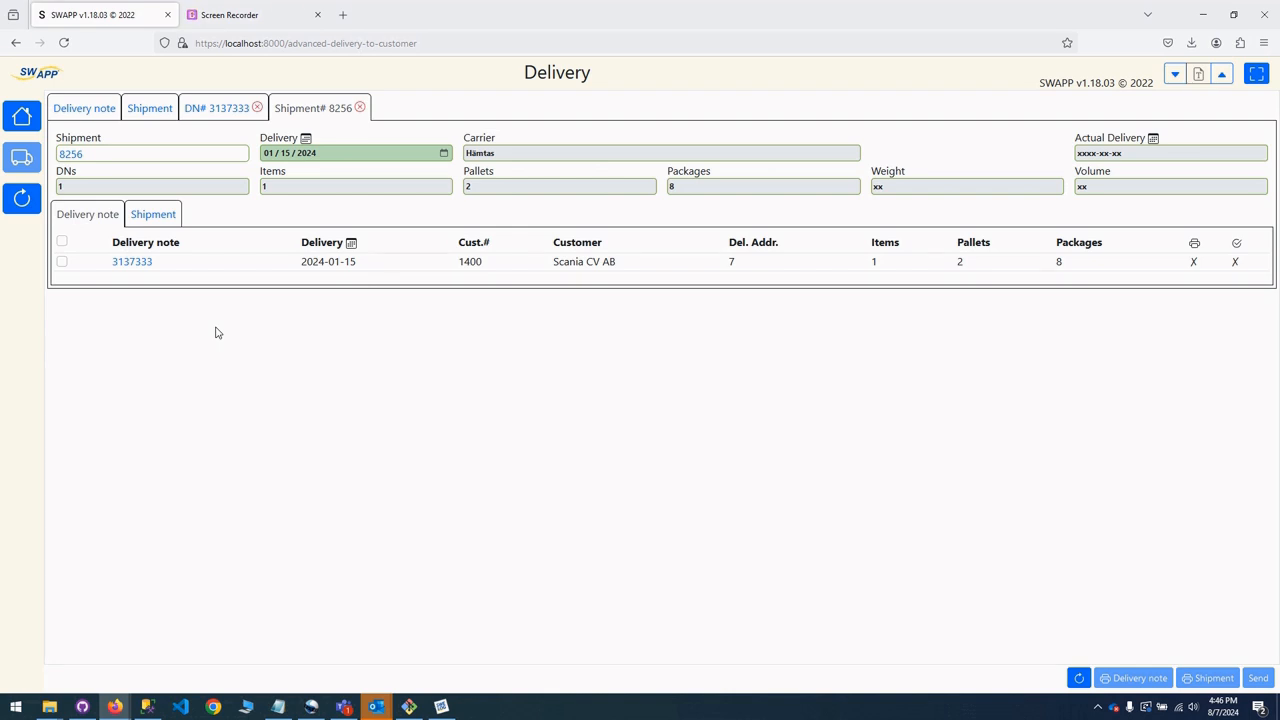
click(62, 154)
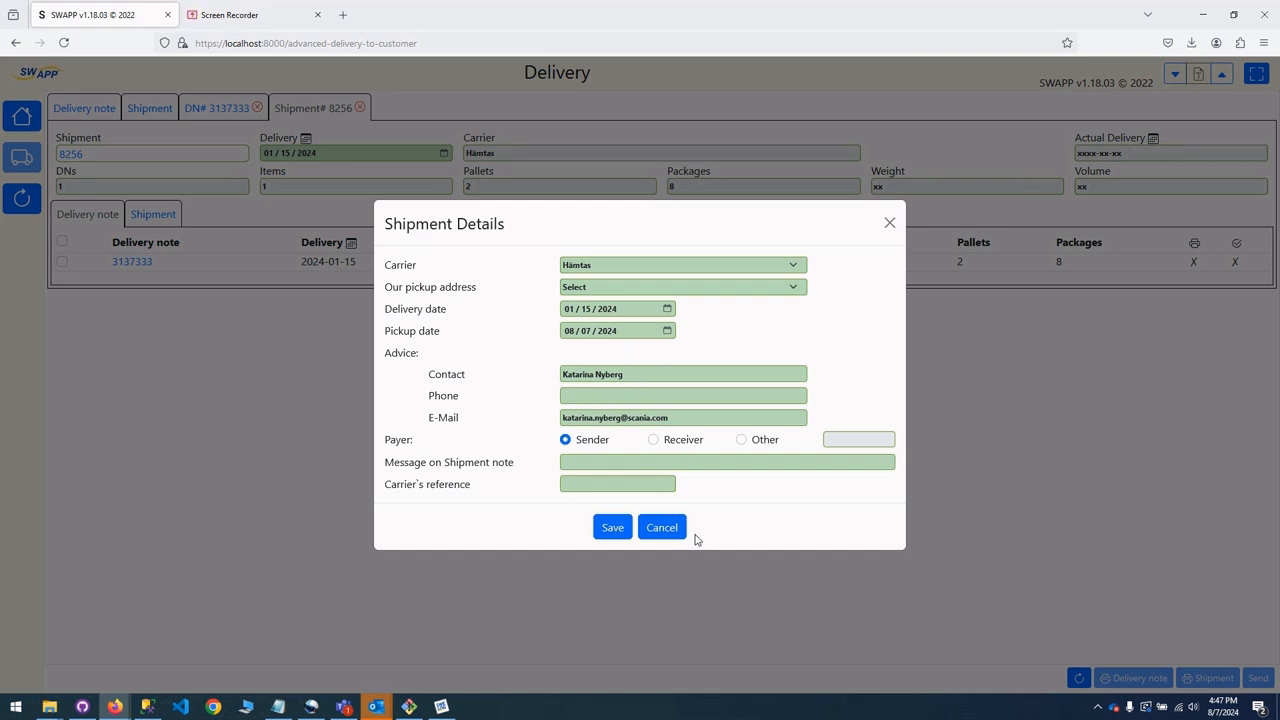
click(893, 223)
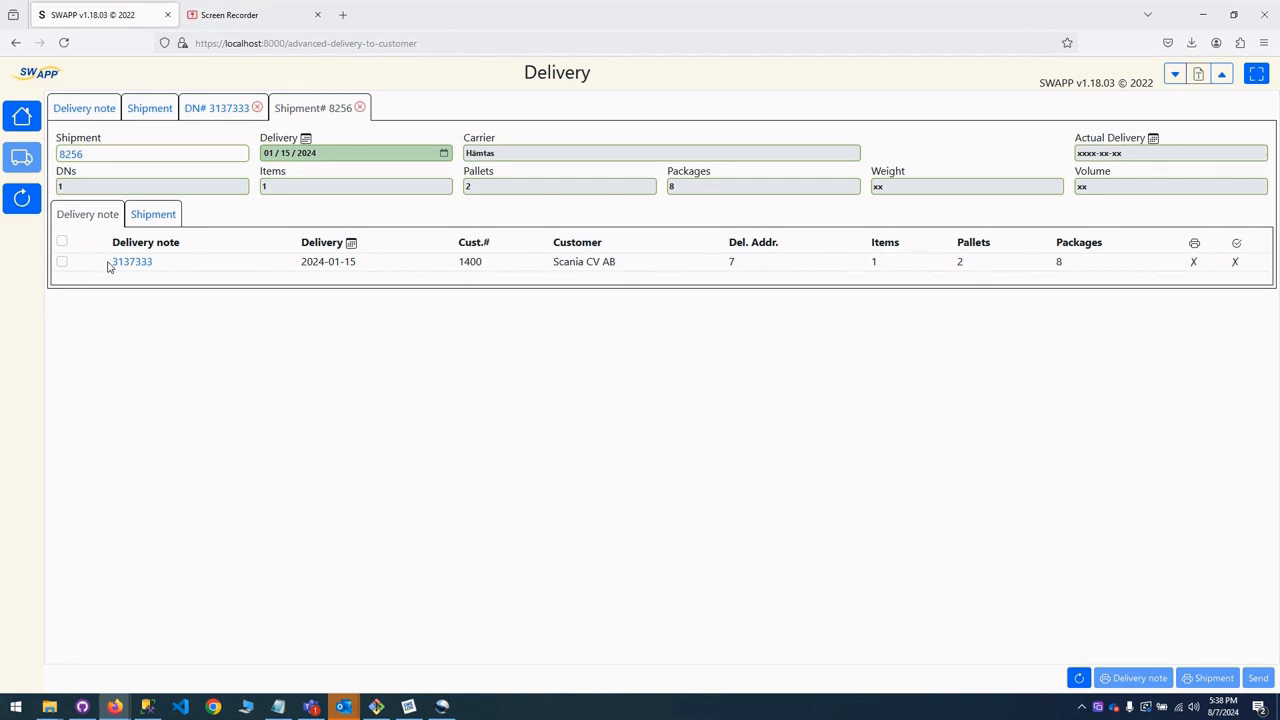
click(150, 219)
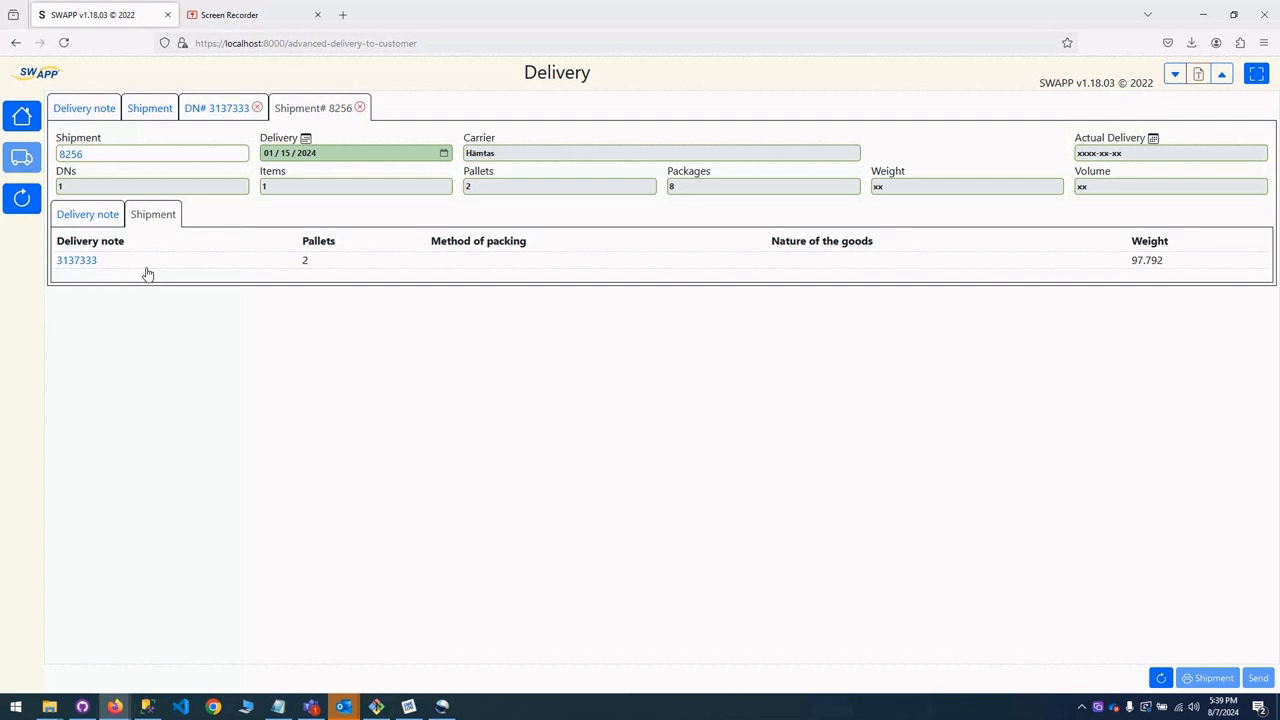
Print delivery note 3137333 from the delivery notes of shipment 8256.
click(70, 218)
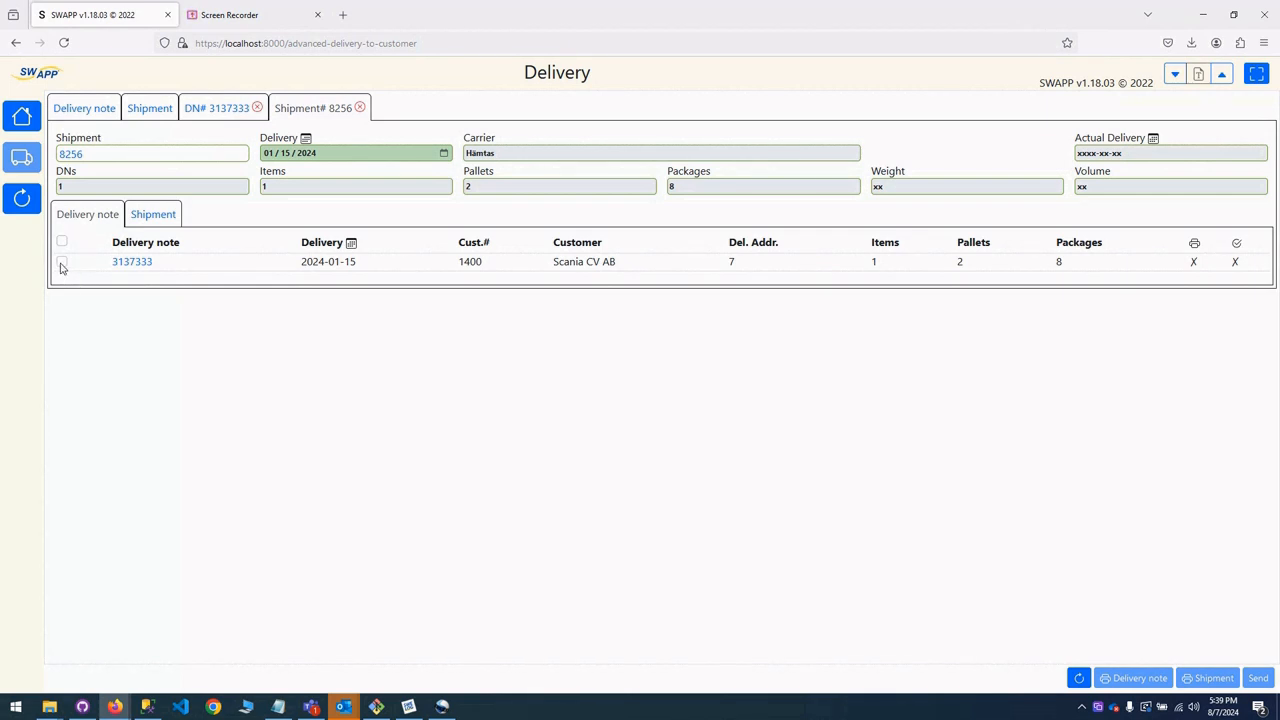
click(61, 262)
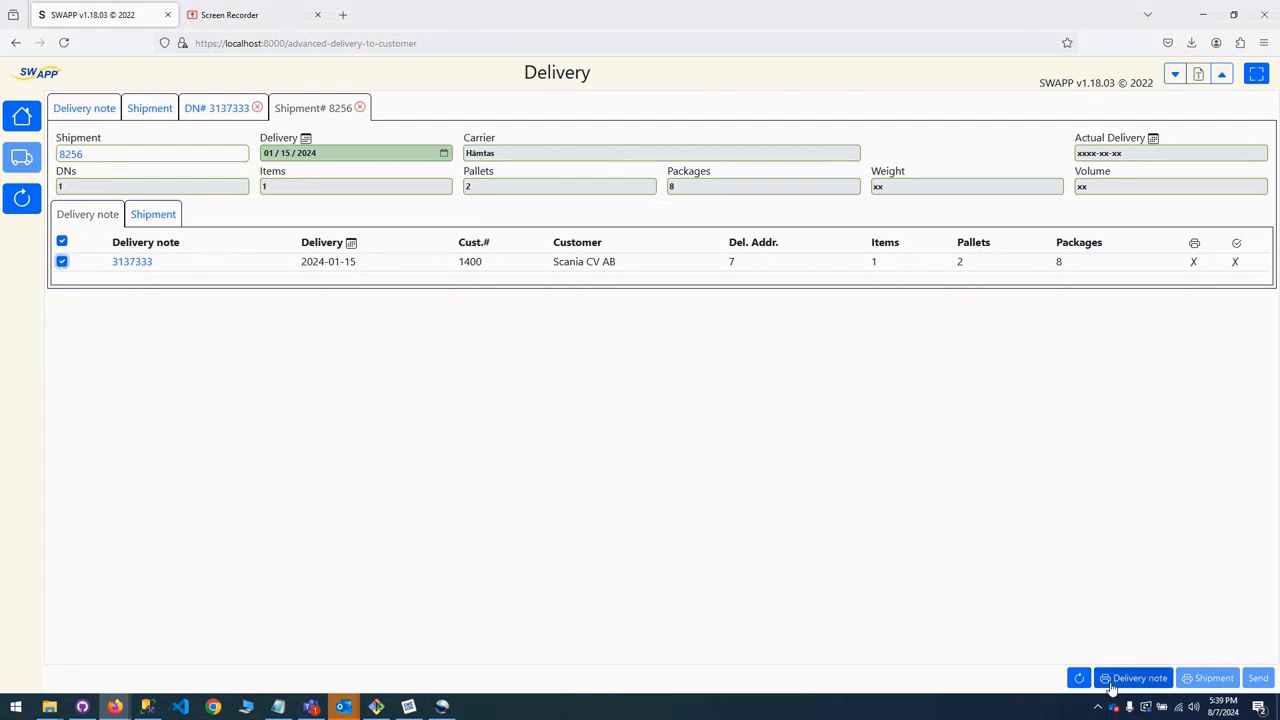
click(1114, 682)
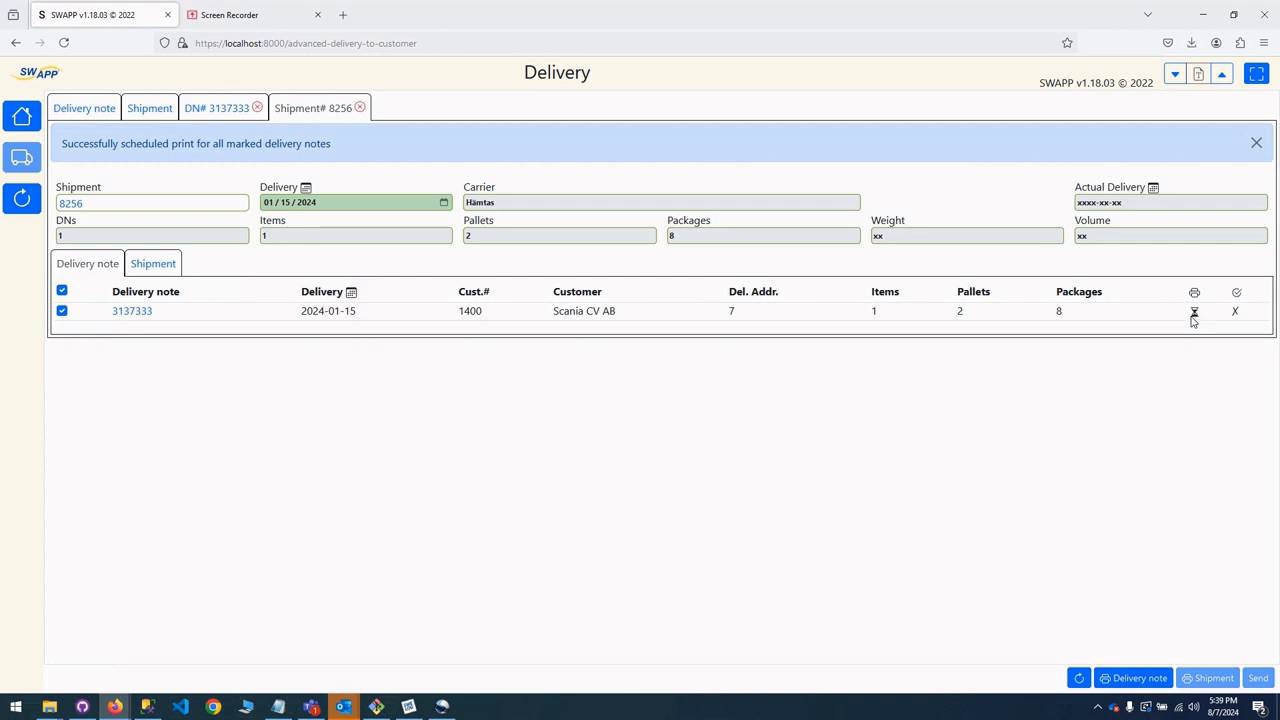
Check the print status of delivery note 3137333 in its list and detail view, then in shipment 8256 and the shipment list.
click(94, 111)
click(203, 110)
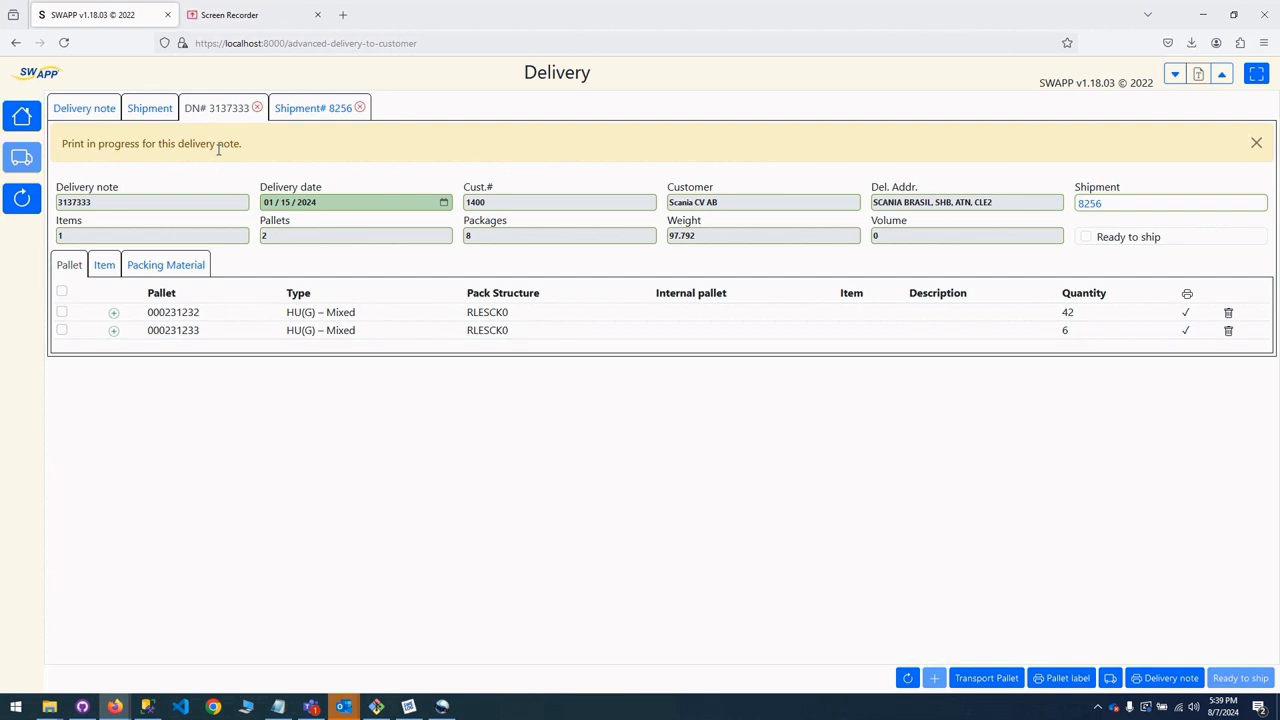
click(301, 108)
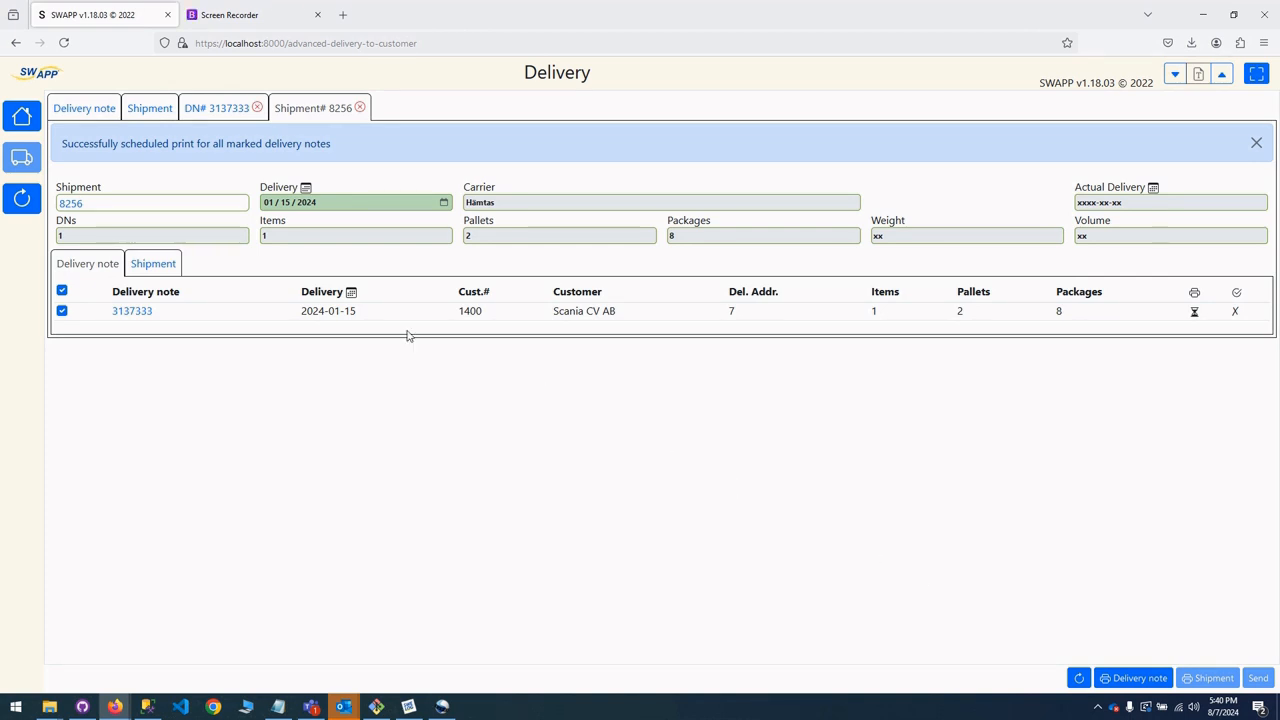
click(146, 112)
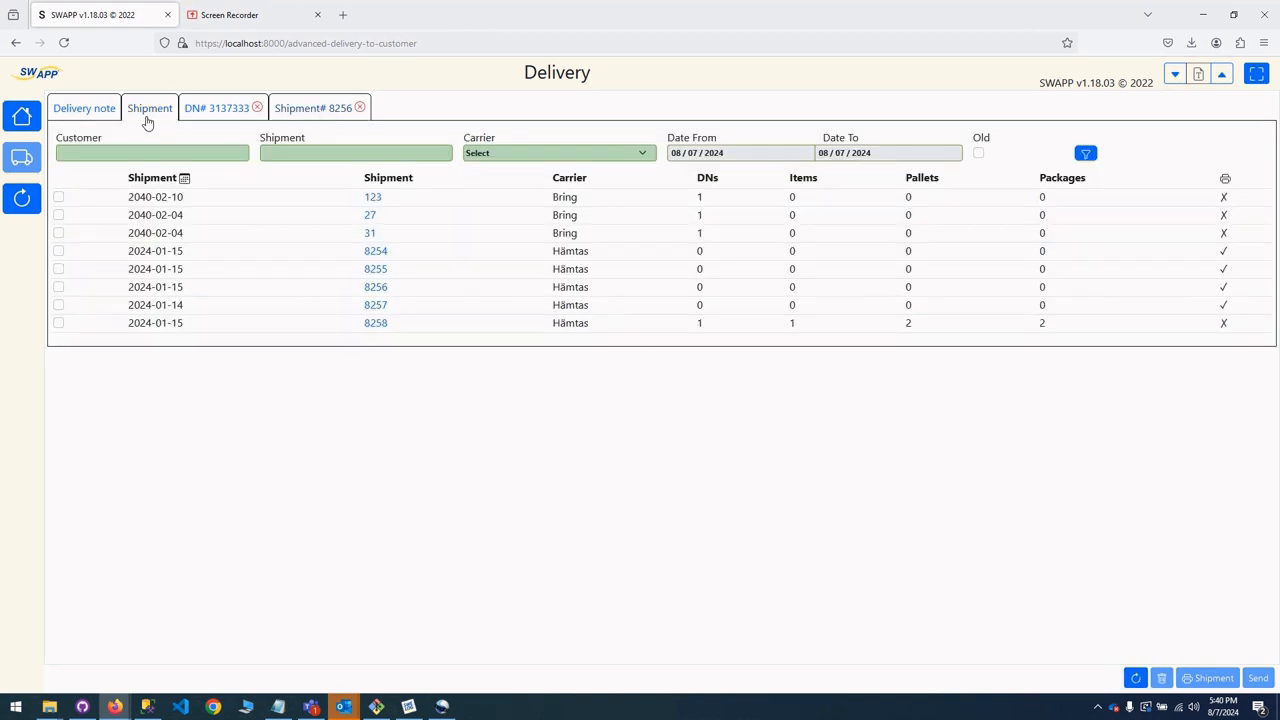
Review delivery note 3137335 and pick pallet 8151442 of item 2830524 to it, accepting the excess quantity and the preset packing material.
click(71, 117)
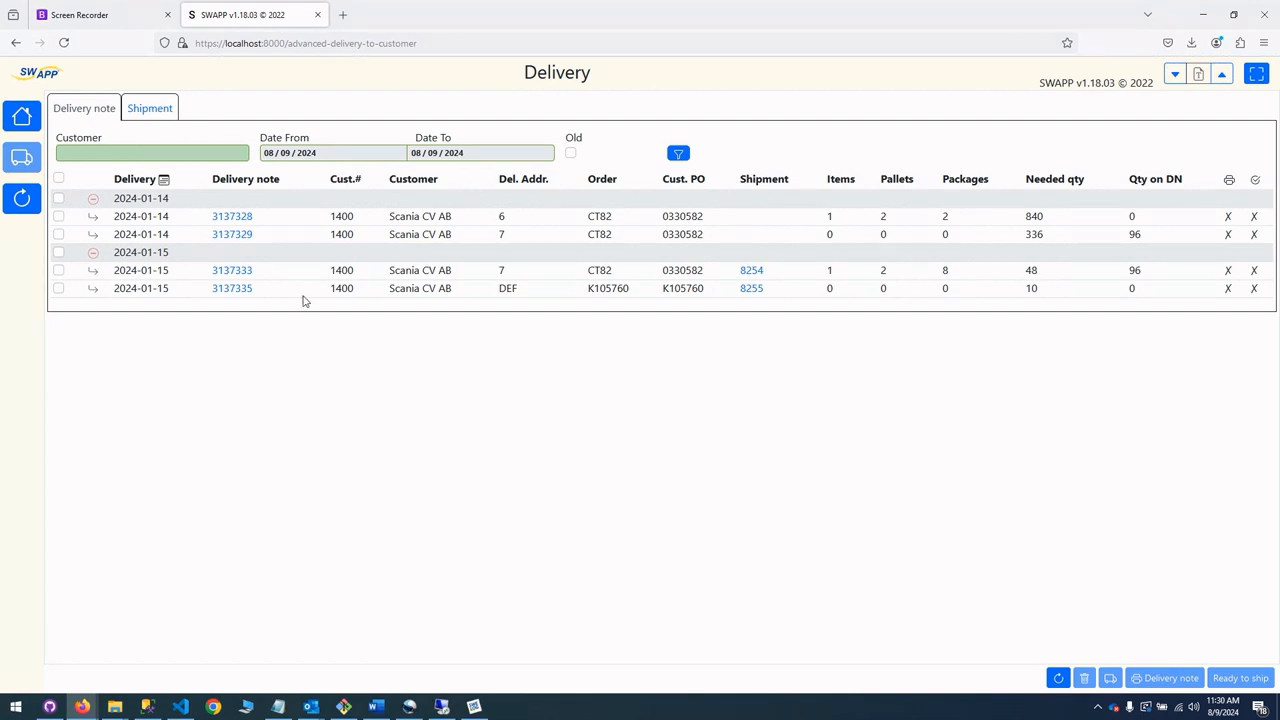
click(232, 290)
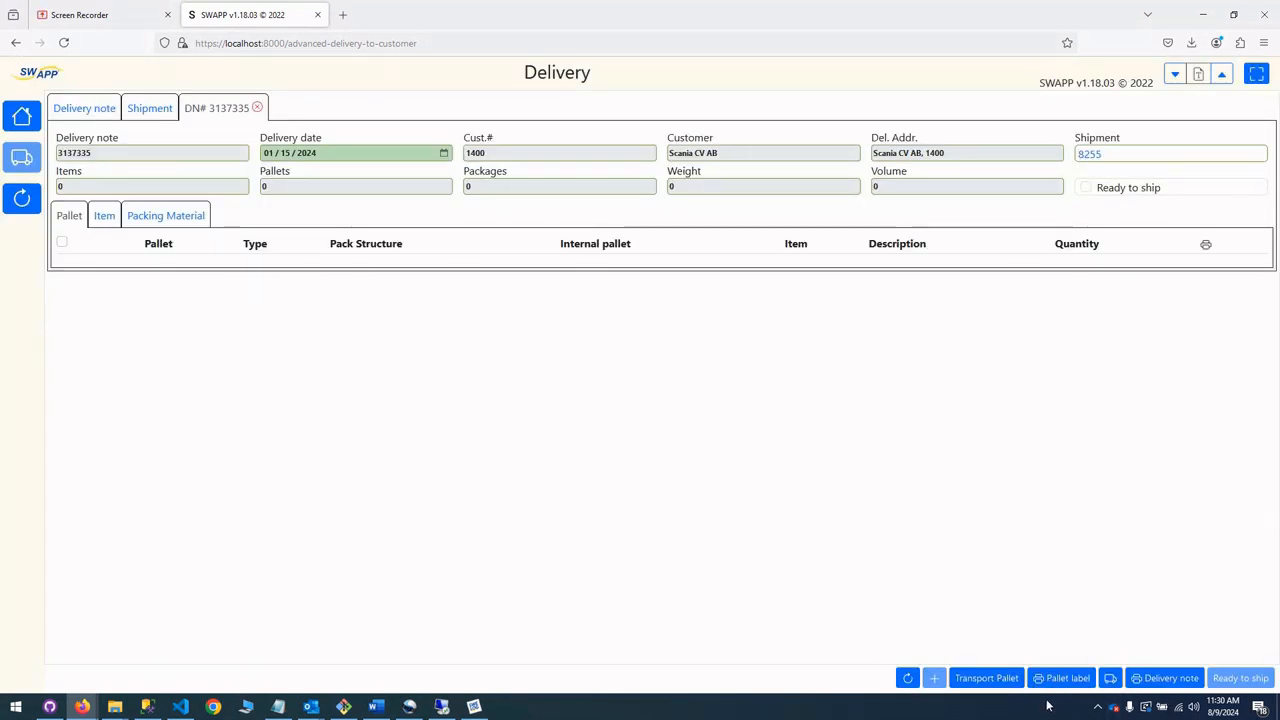
click(21, 116)
click(522, 252)
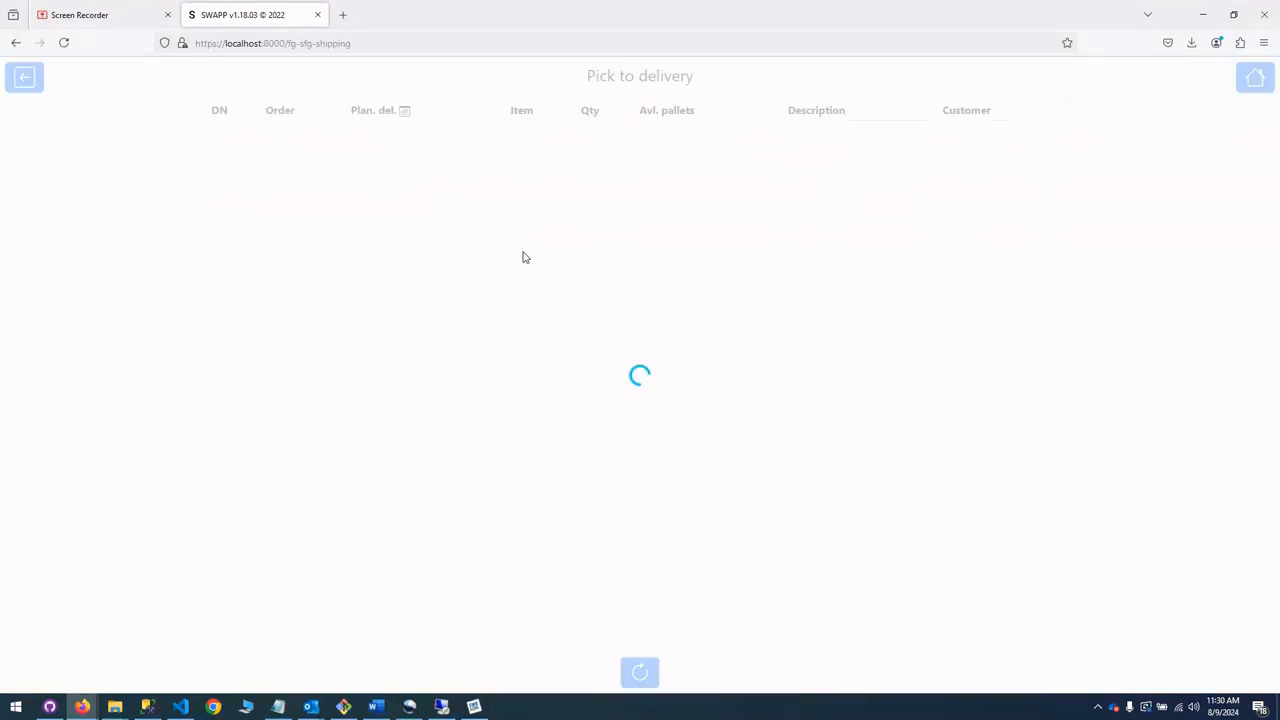
click(252, 226)
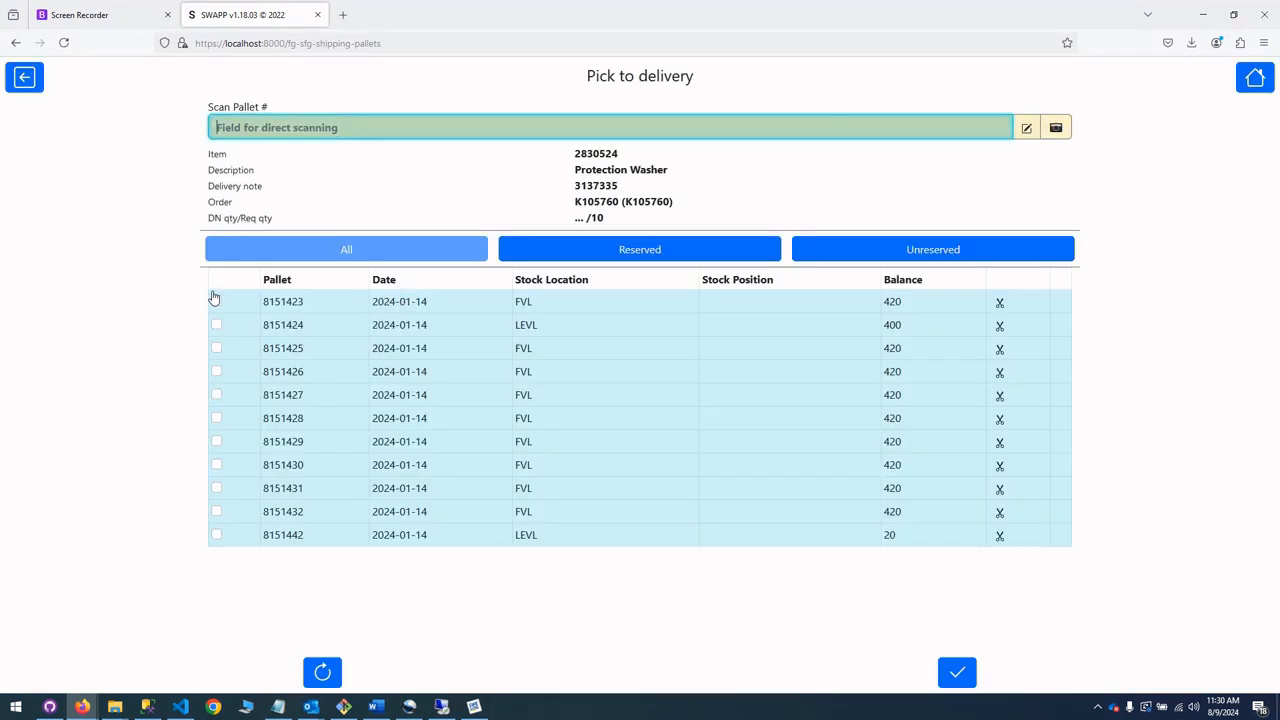
click(216, 535)
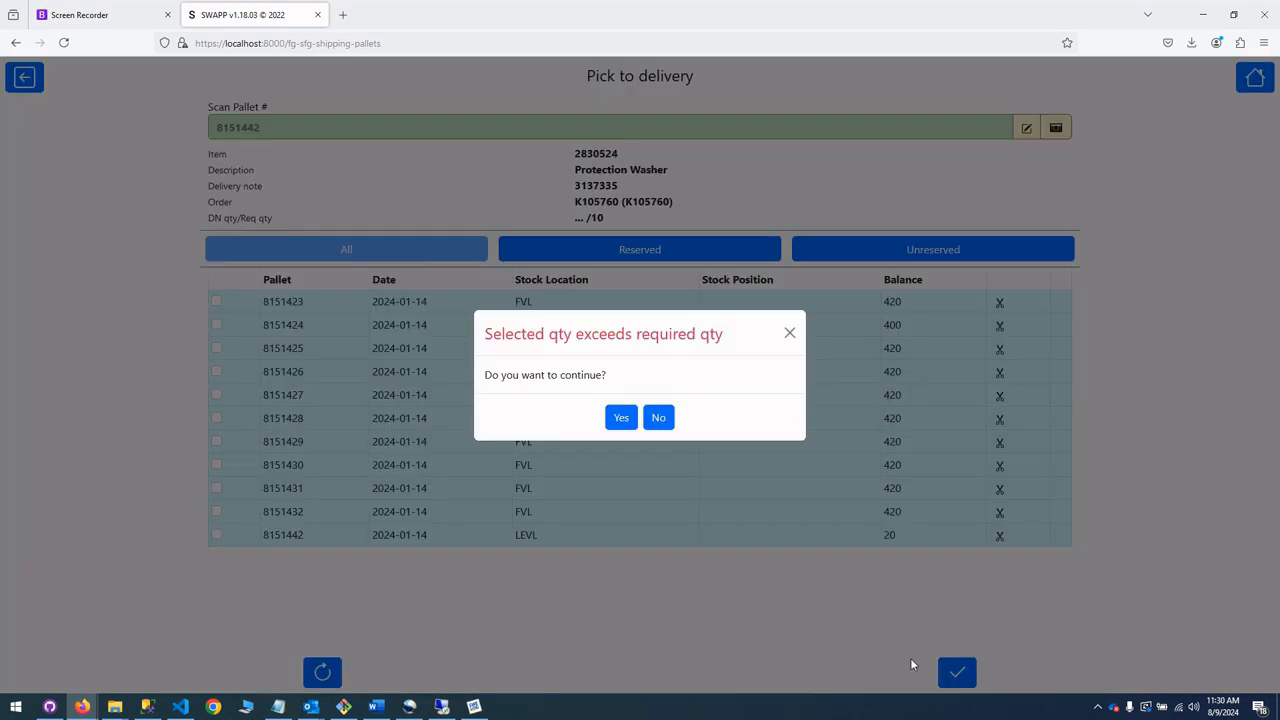
click(621, 417)
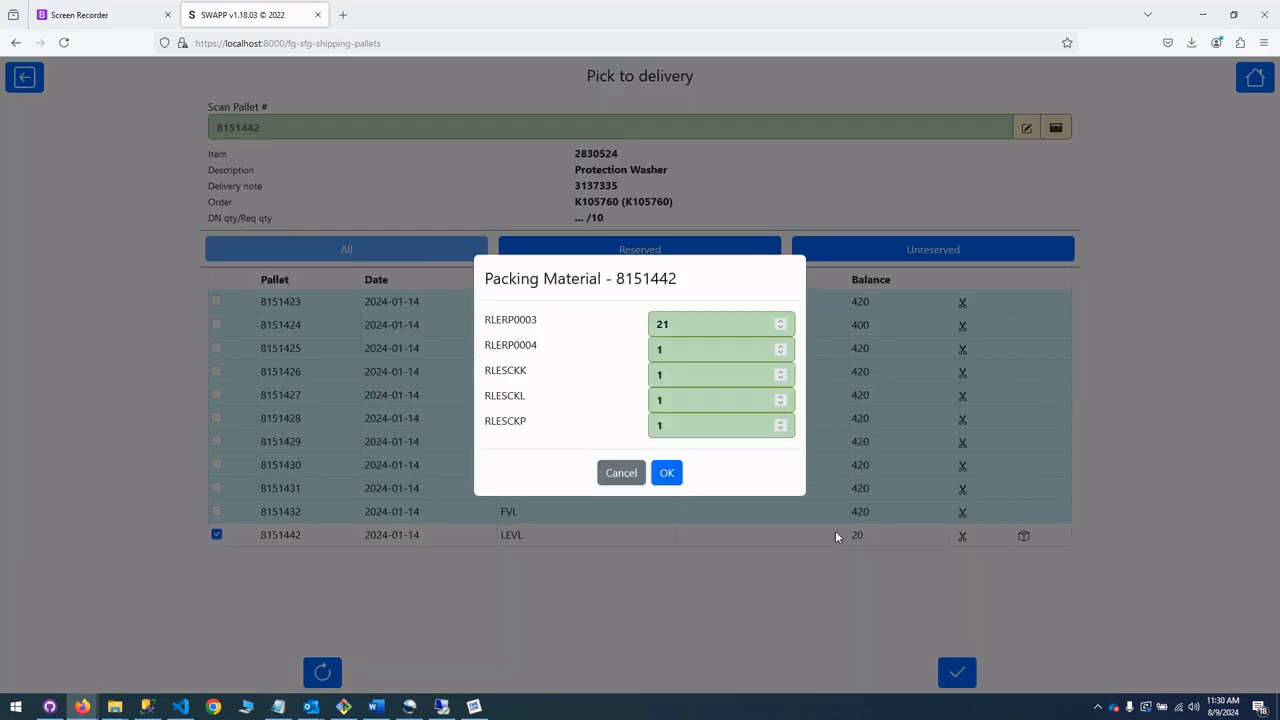
click(665, 473)
click(957, 673)
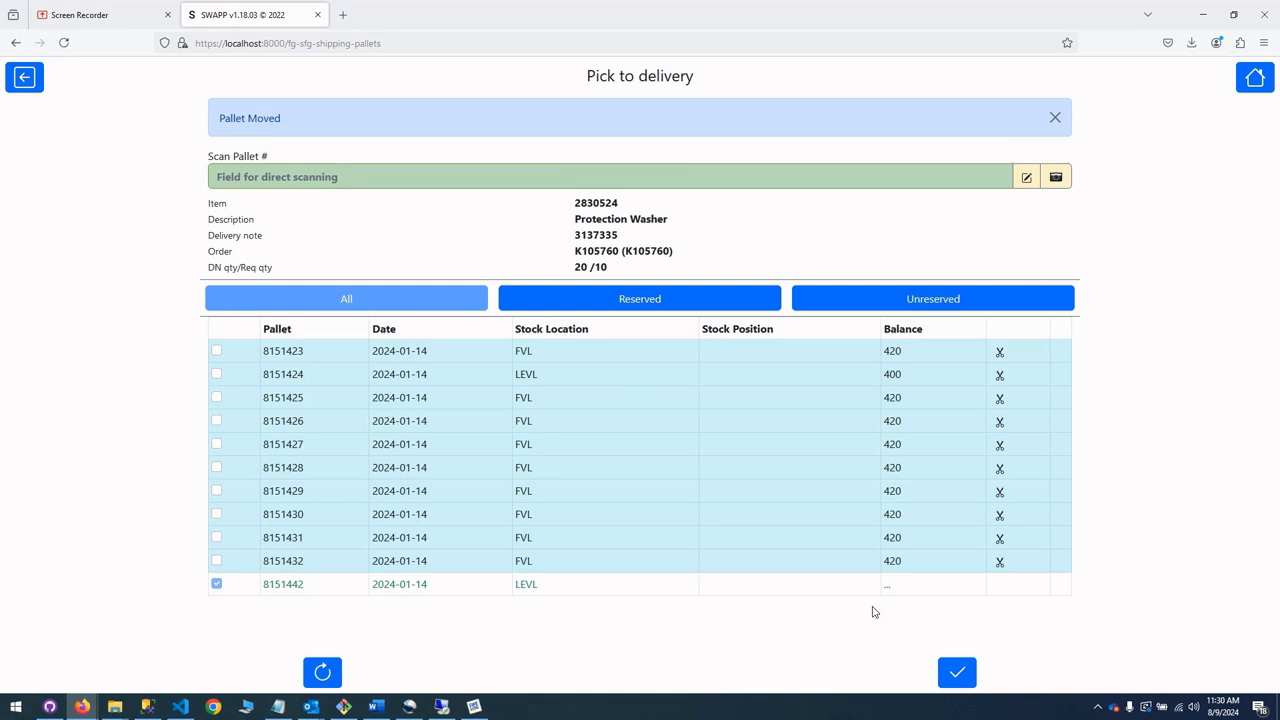
Return to the Delivery module, open delivery note 3137335 and print it.
click(24, 77)
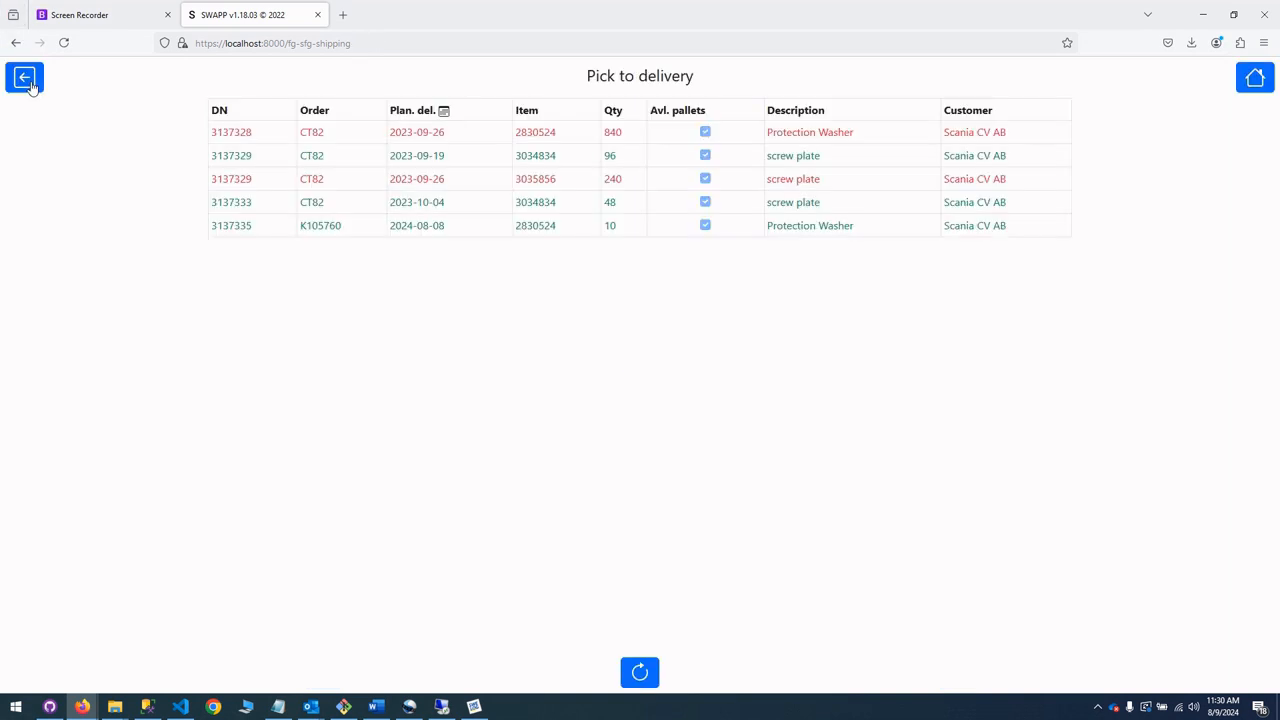
click(24, 77)
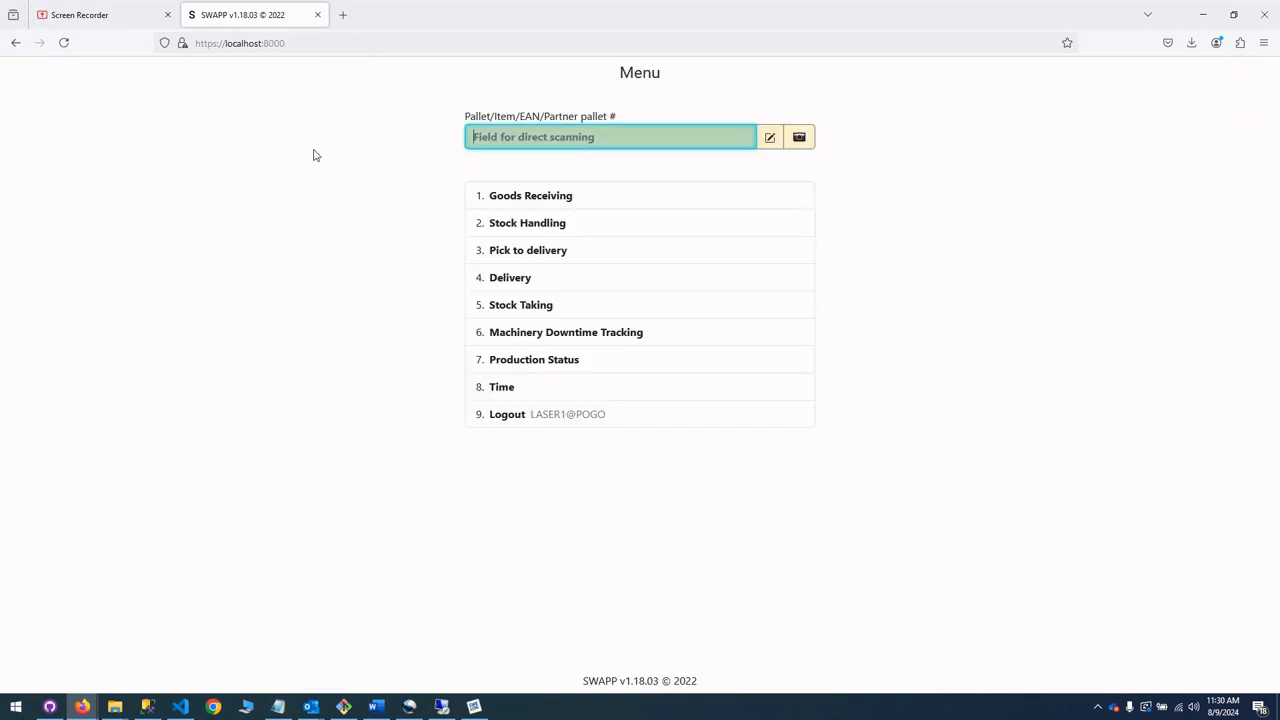
click(537, 277)
click(242, 289)
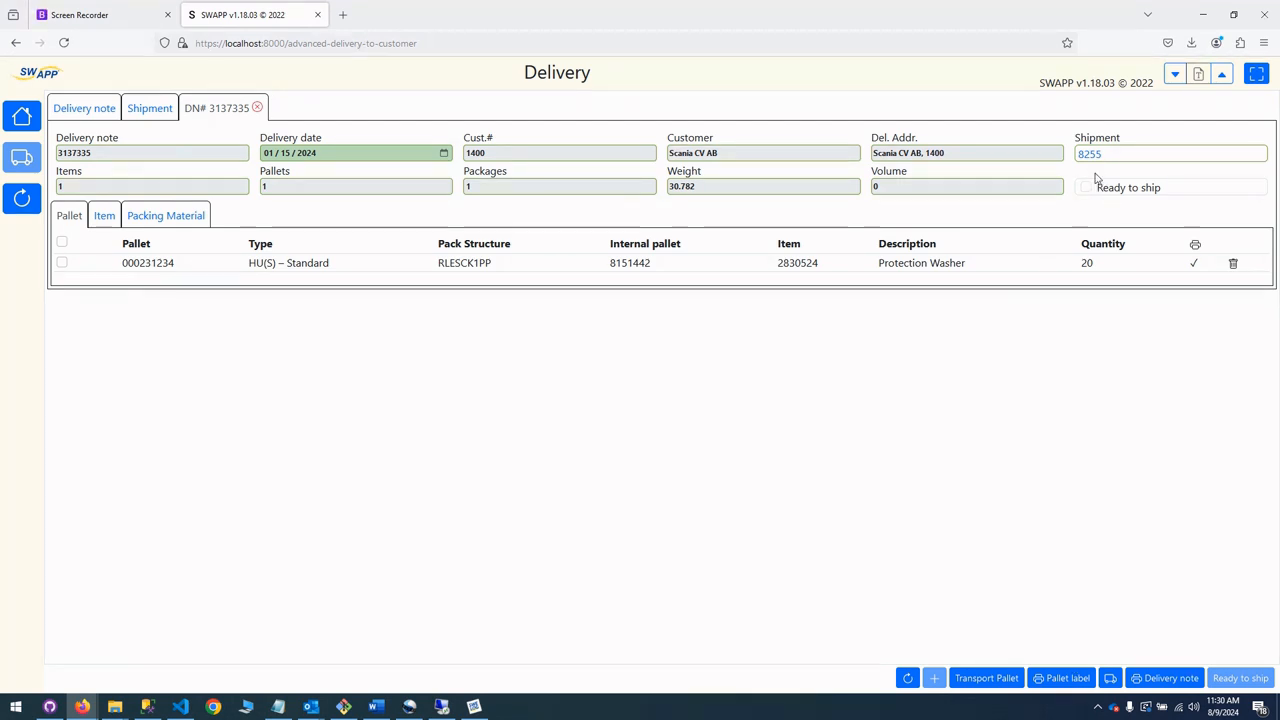
click(1165, 678)
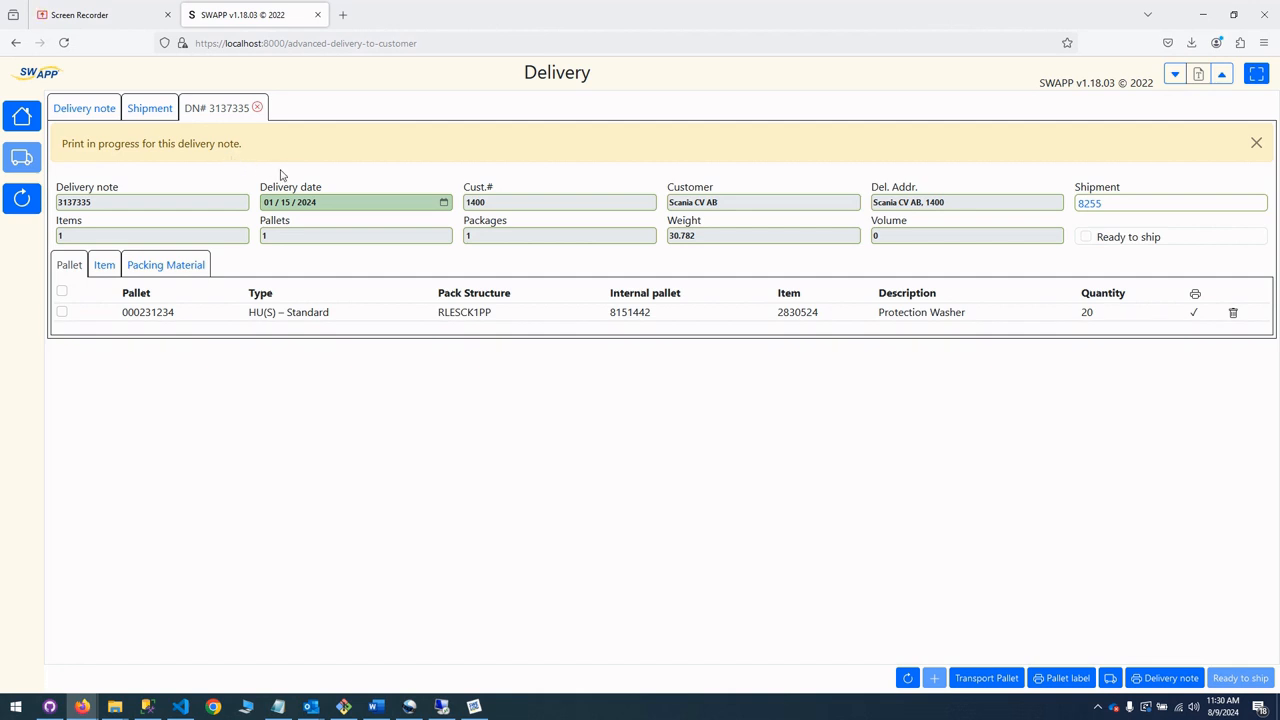
Run the Automatic Printing job in Swelog Business System, return to SWAPP and refresh delivery note 3137335.
click(474, 706)
click(122, 434)
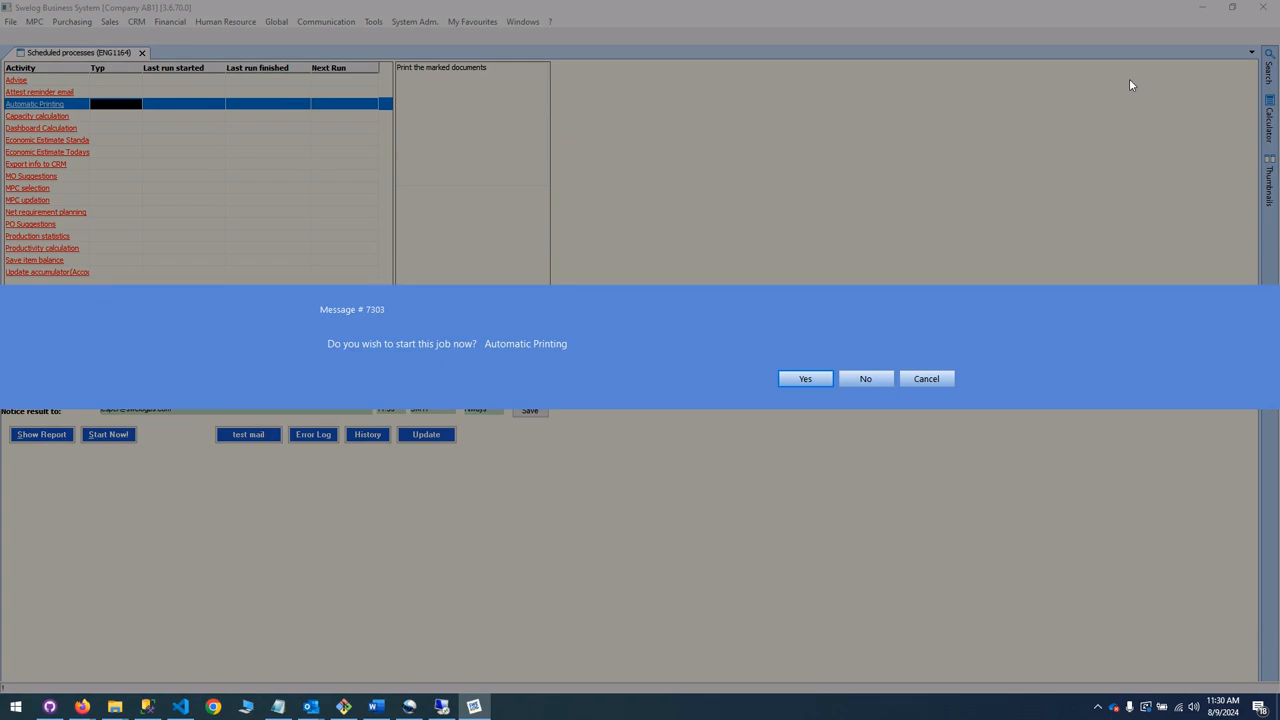
click(805, 378)
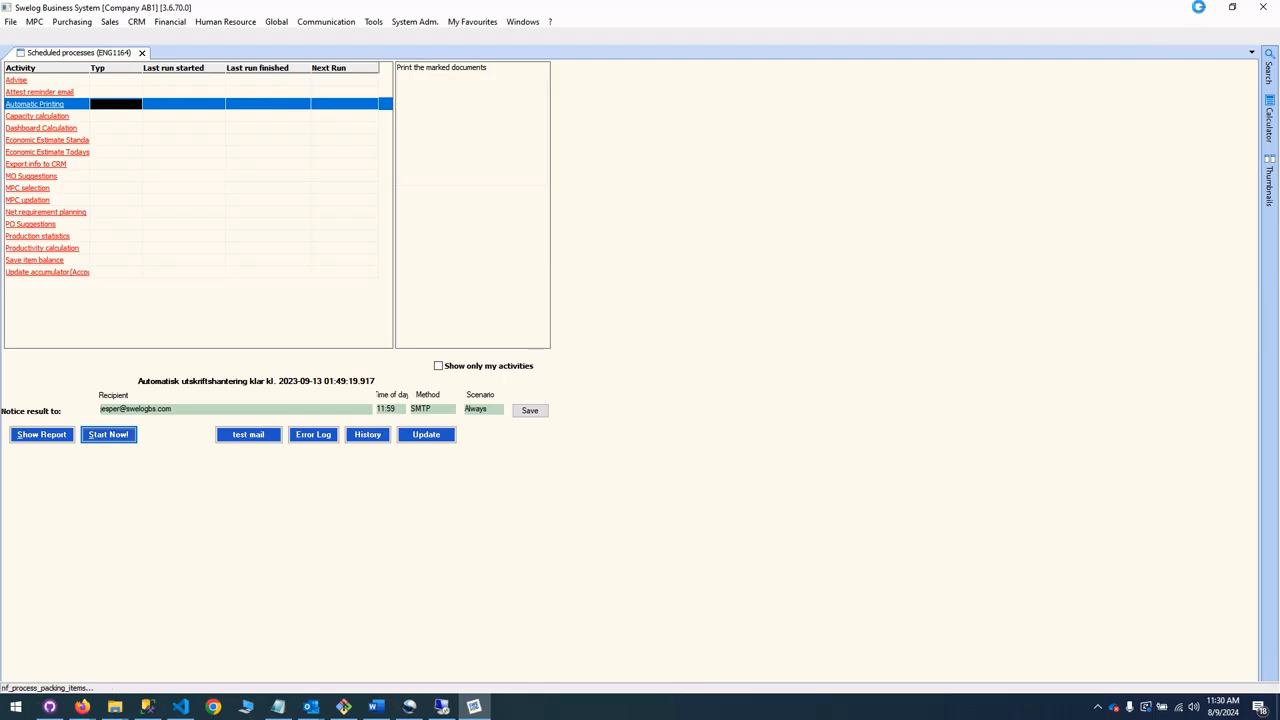
click(1201, 8)
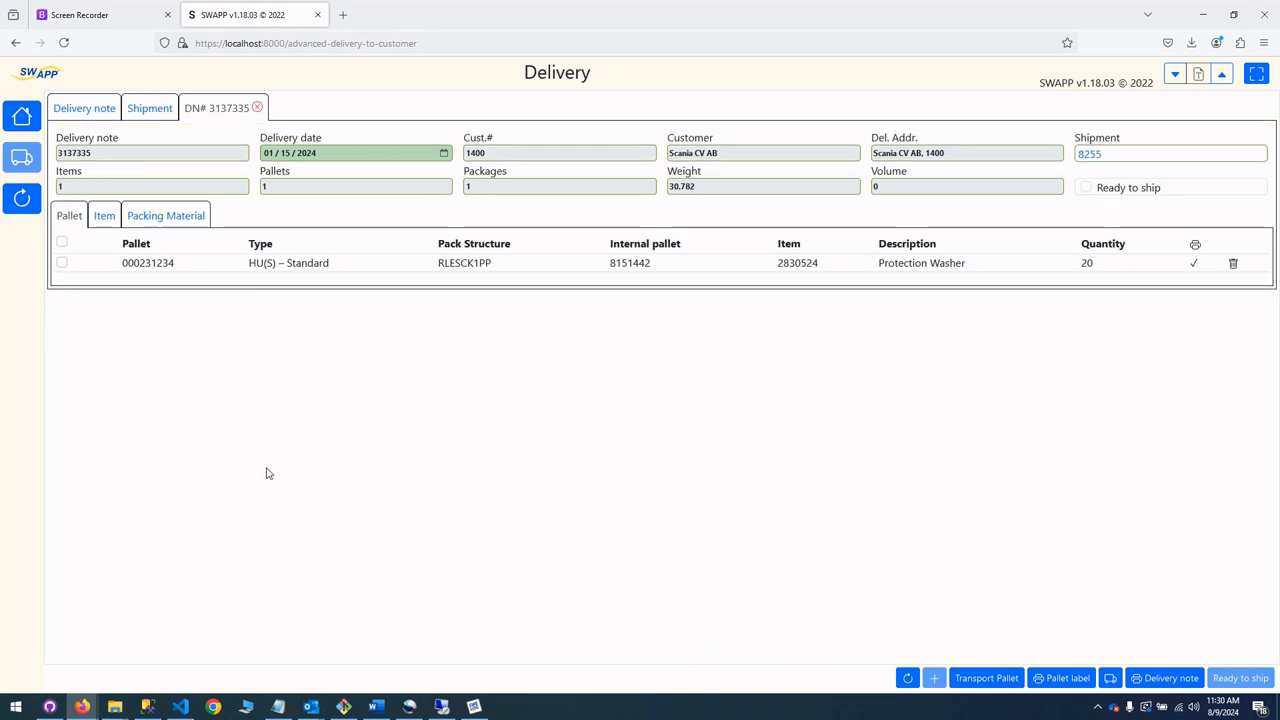
click(62, 264)
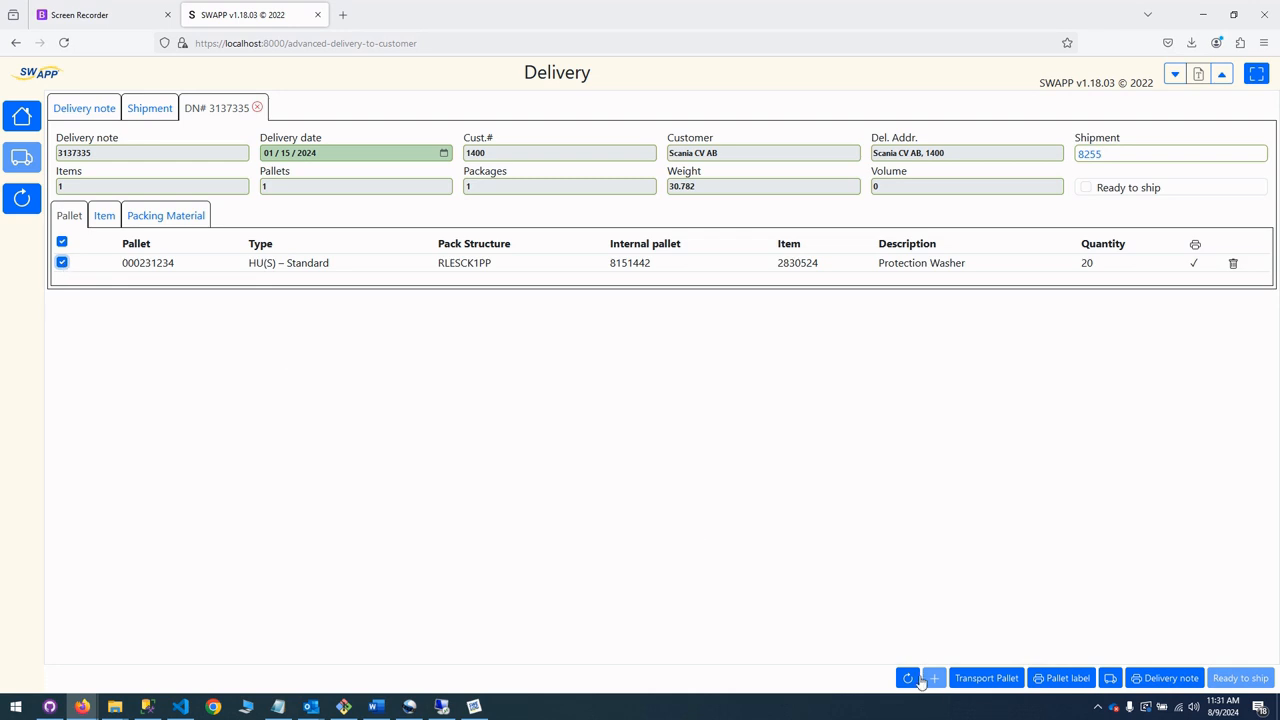
click(917, 679)
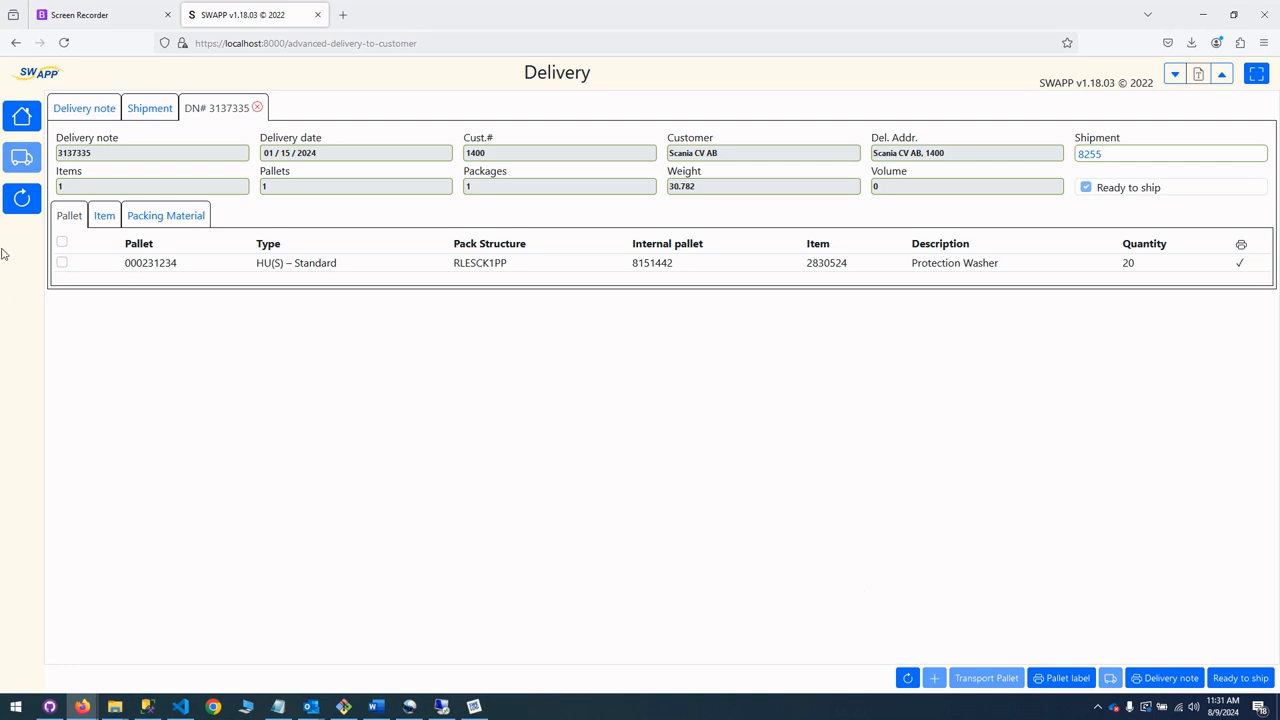
Select shipment 8255 in the shipment list and schedule its printing.
click(150, 110)
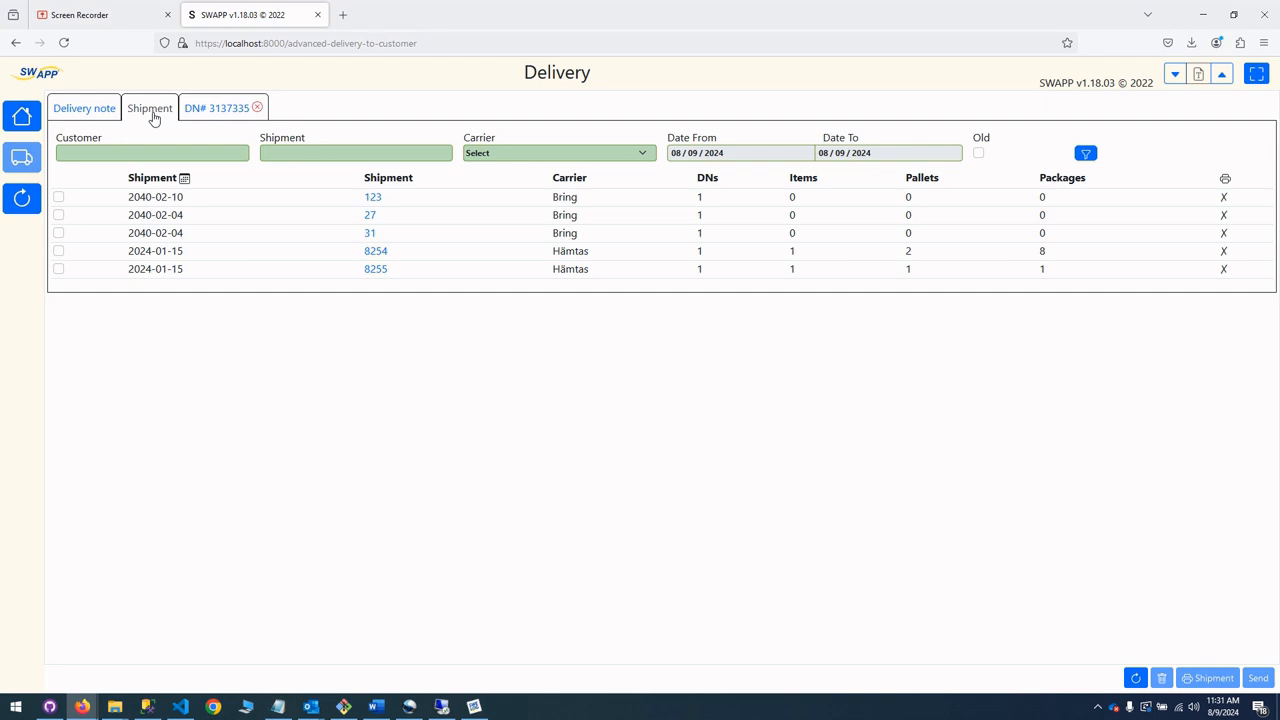
click(58, 269)
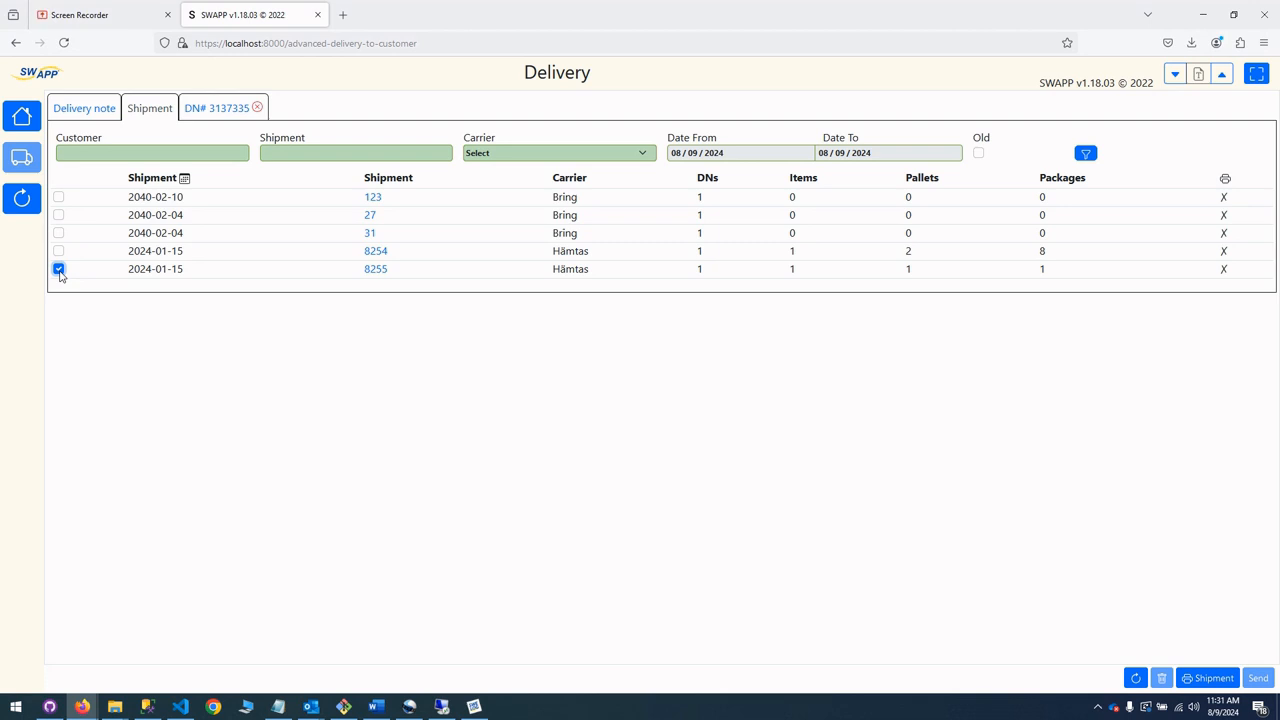
click(1206, 685)
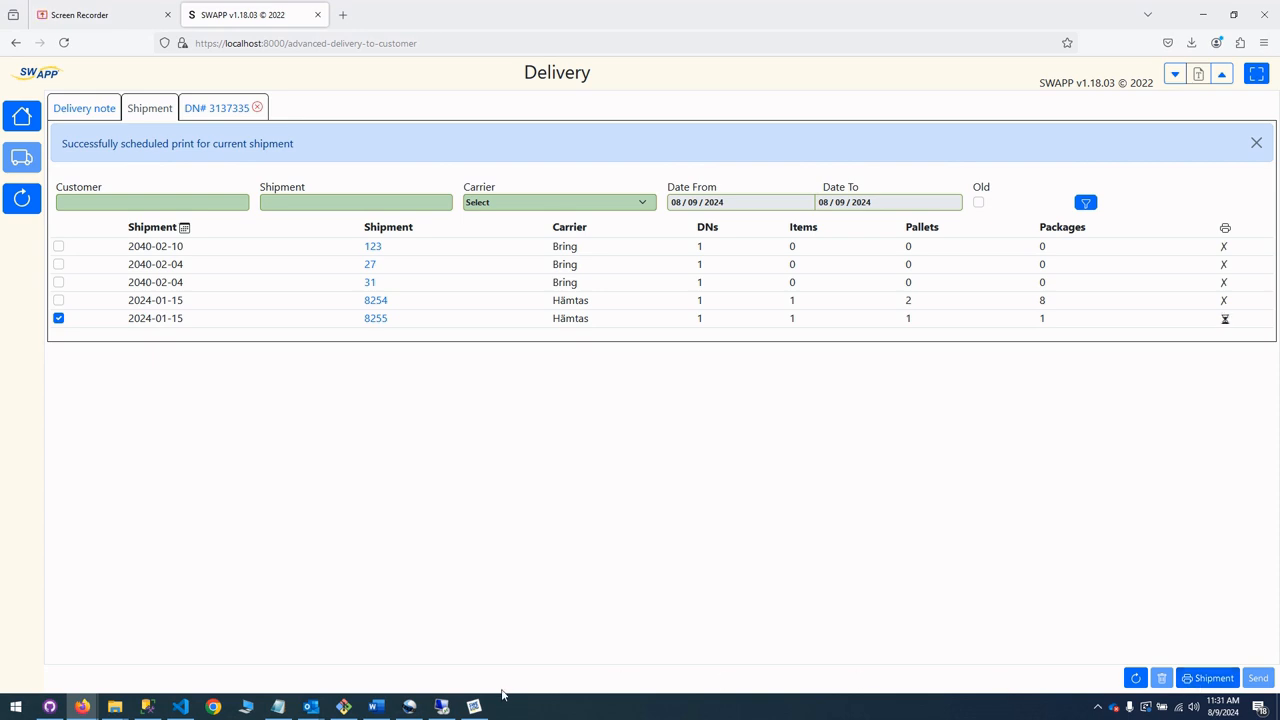
Switch to Swelog Business System, start the Automatic Printing job for shipment 8255, and refresh the shipment list back in SWAPP.
click(474, 706)
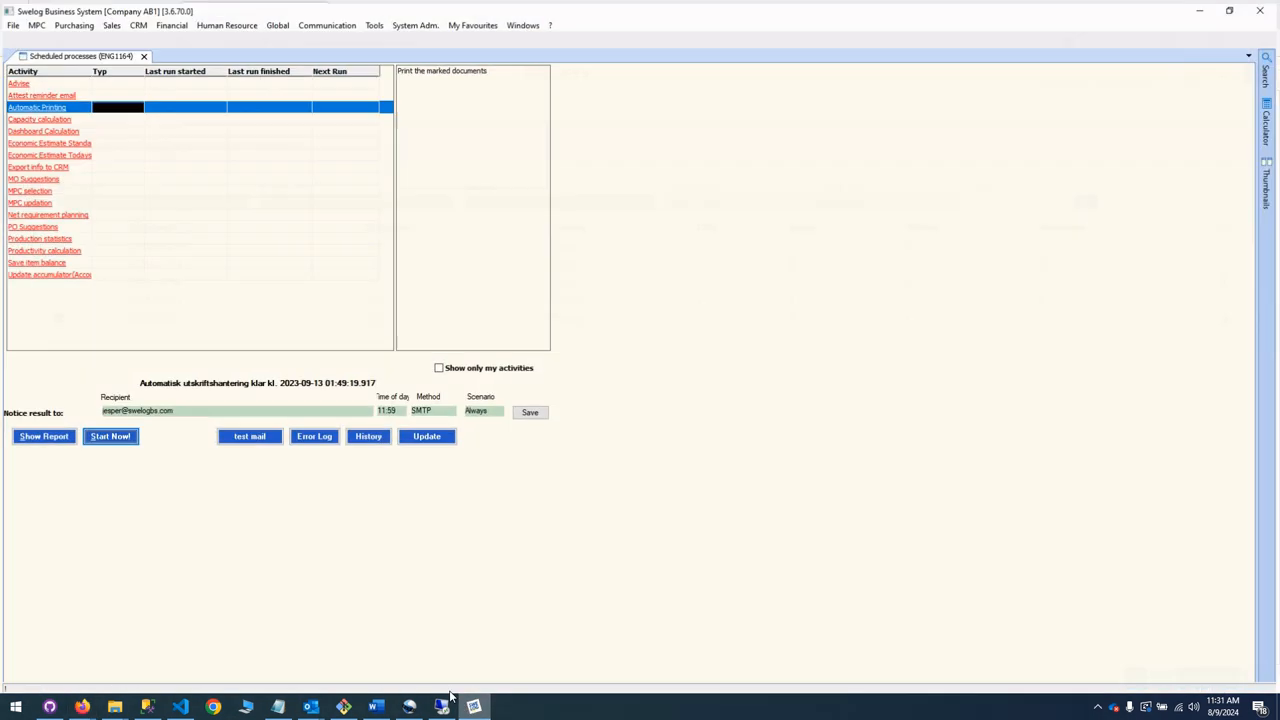
click(110, 436)
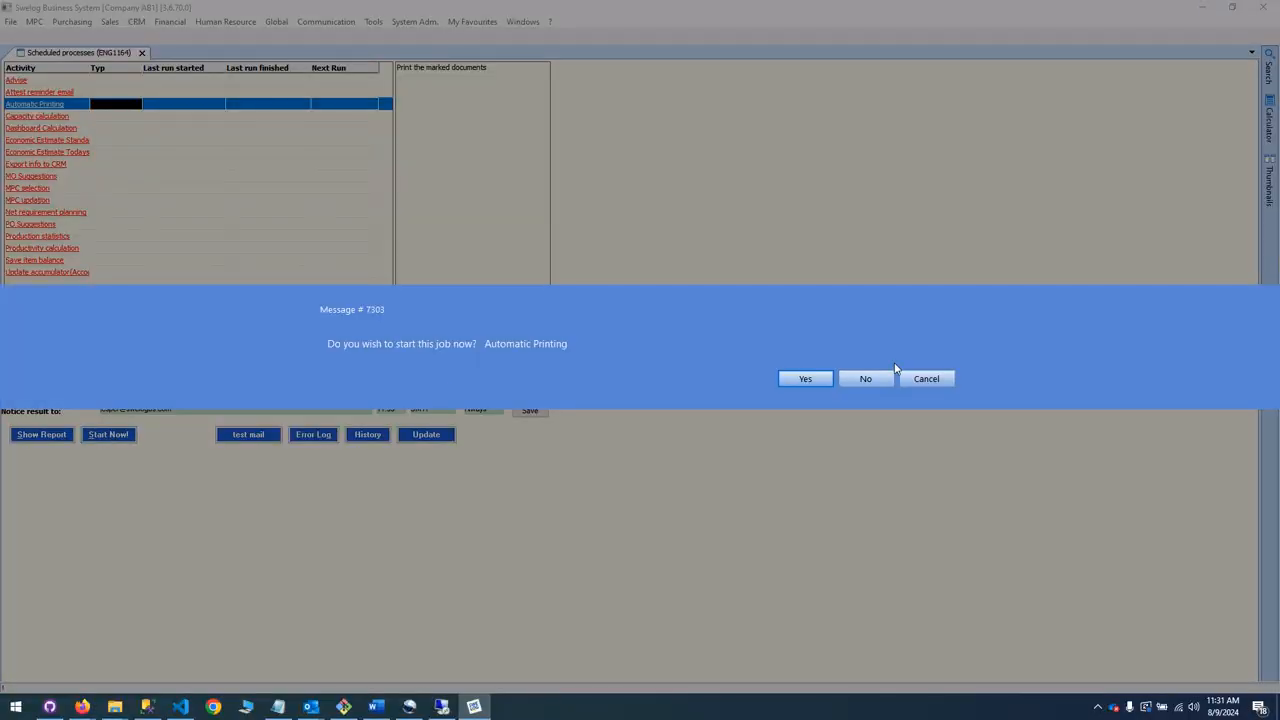
click(791, 379)
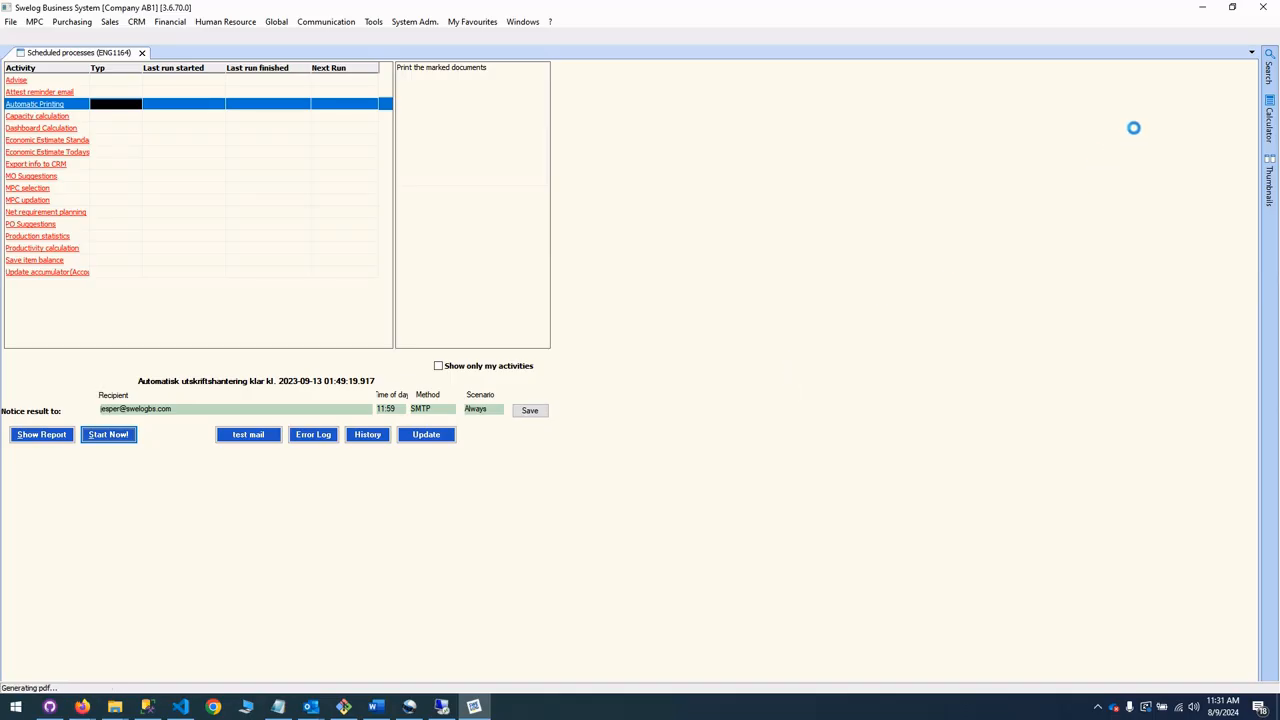
click(1202, 8)
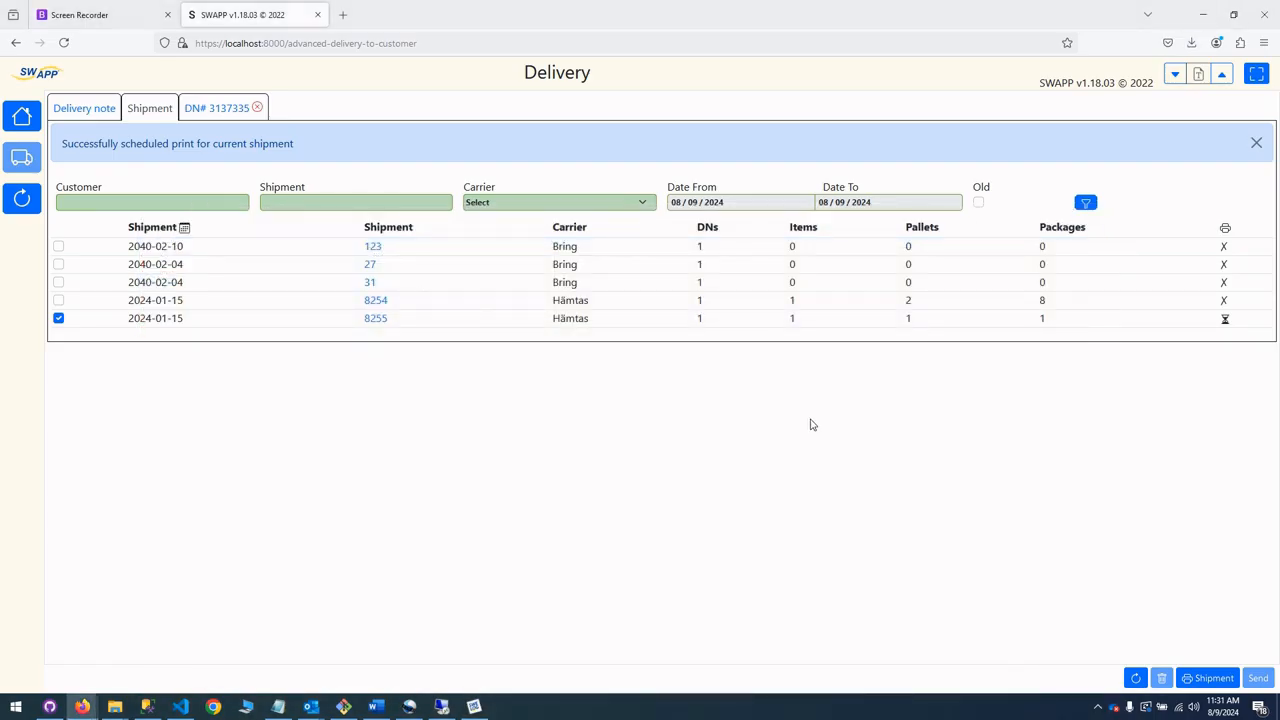
click(1135, 678)
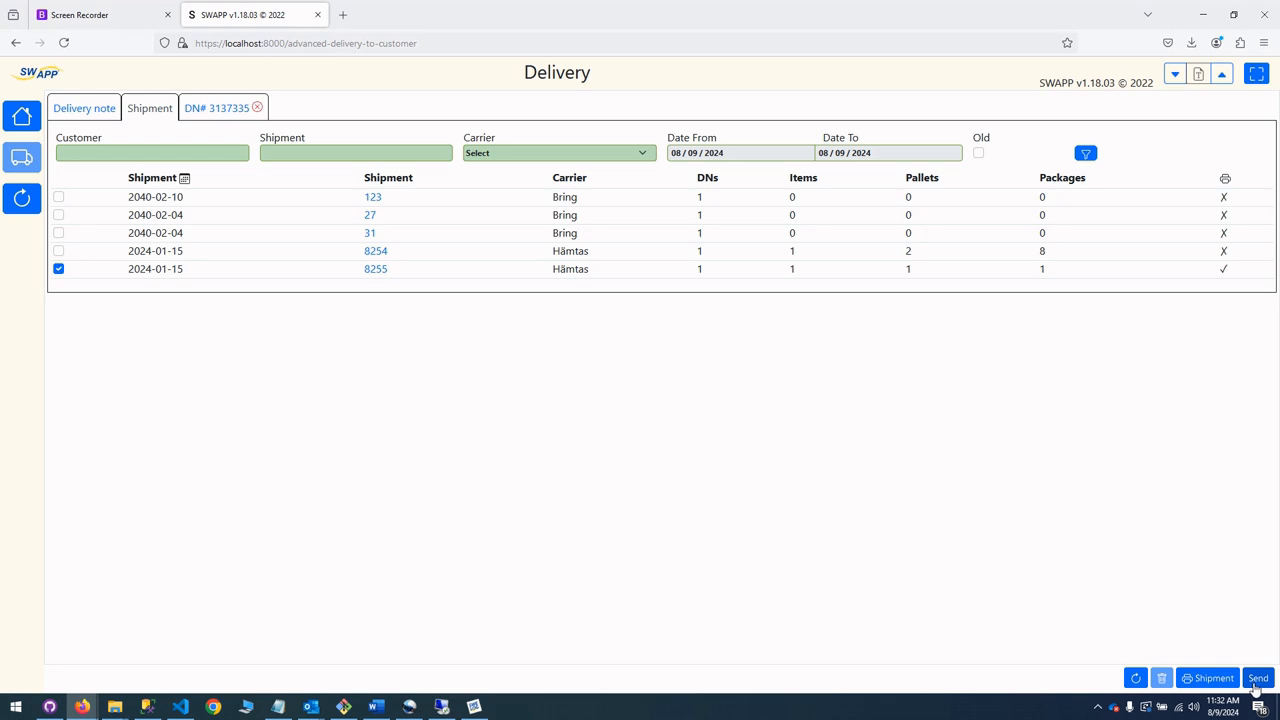
Send shipment 8255, accepting the differing planned shipment date, and check the delivery note list.
click(1257, 680)
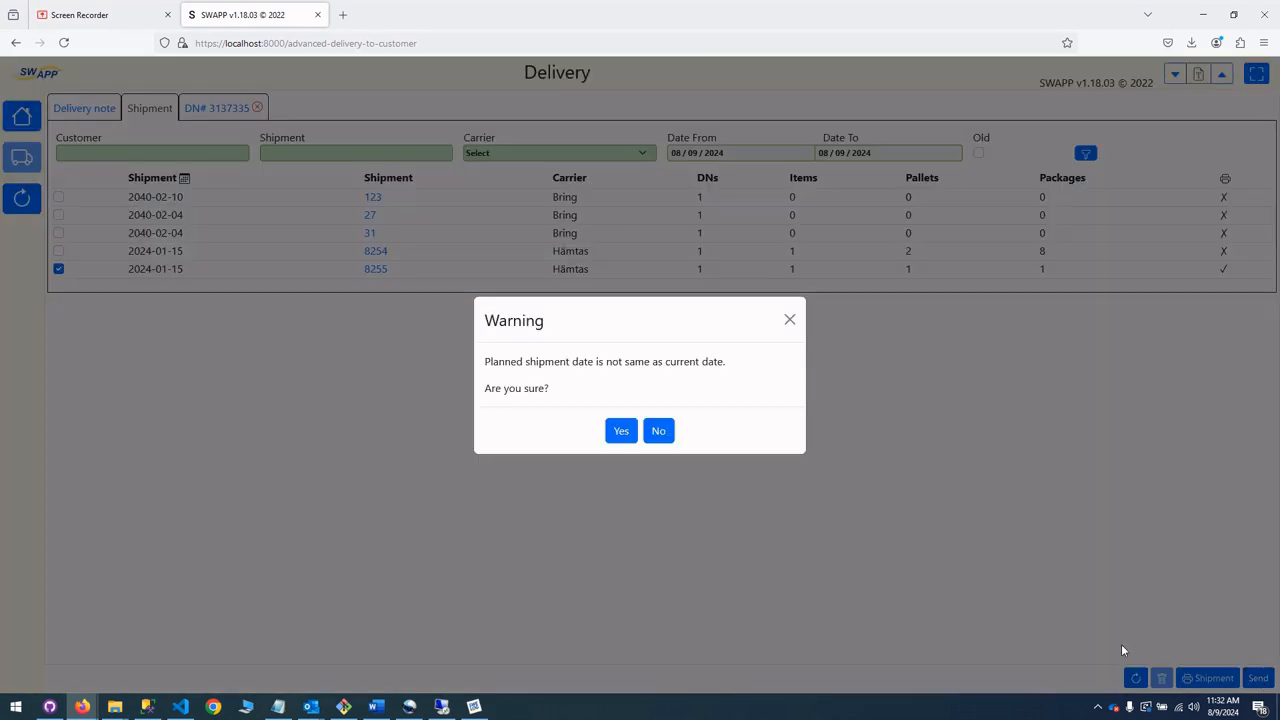
click(617, 433)
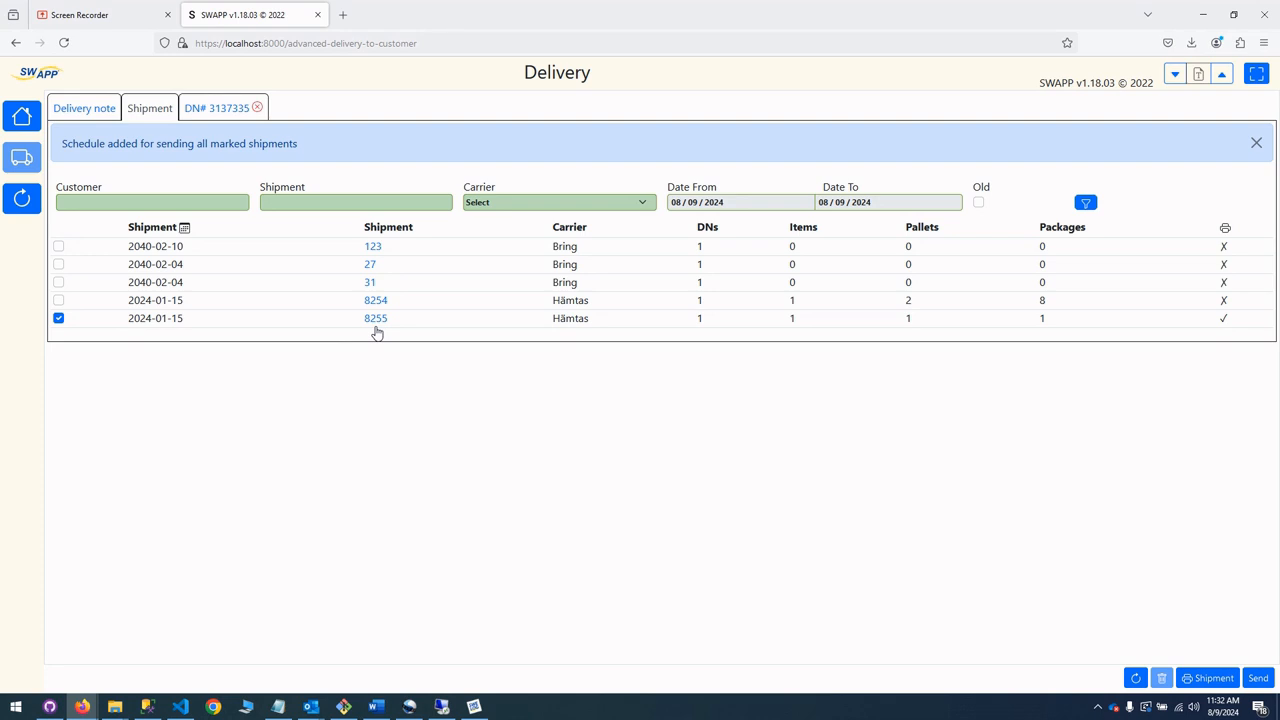
click(89, 112)
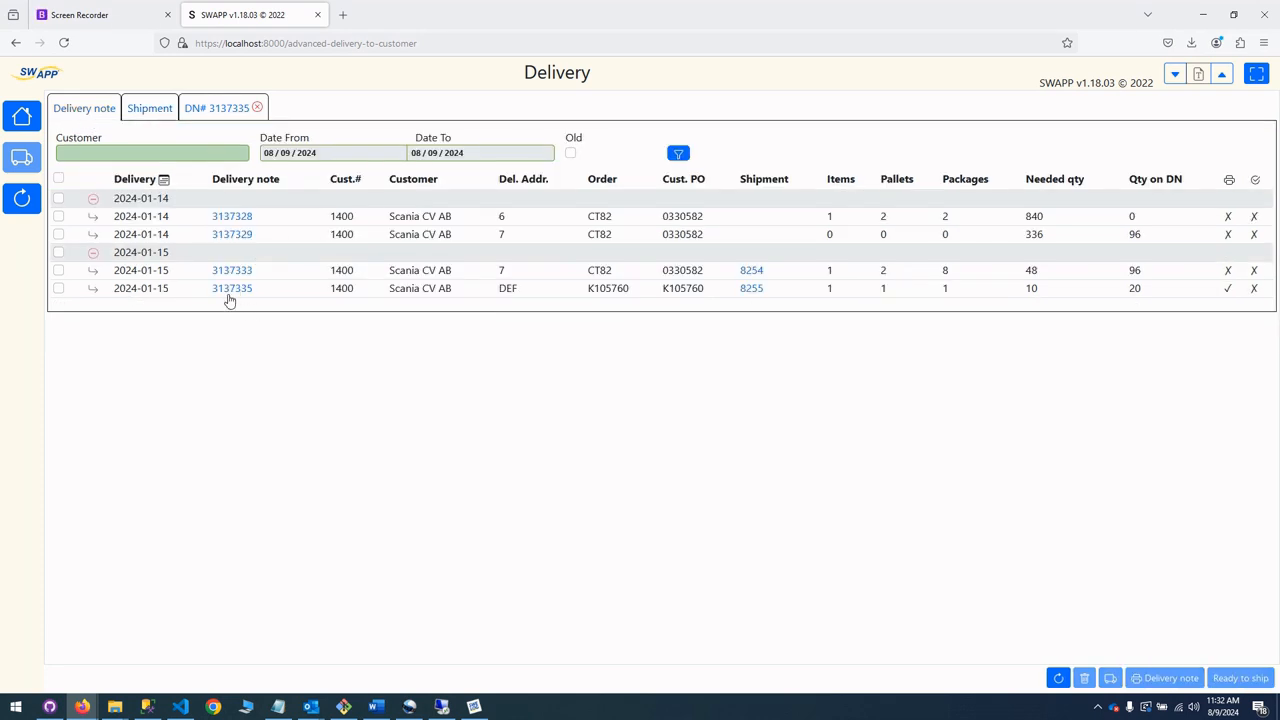
click(160, 115)
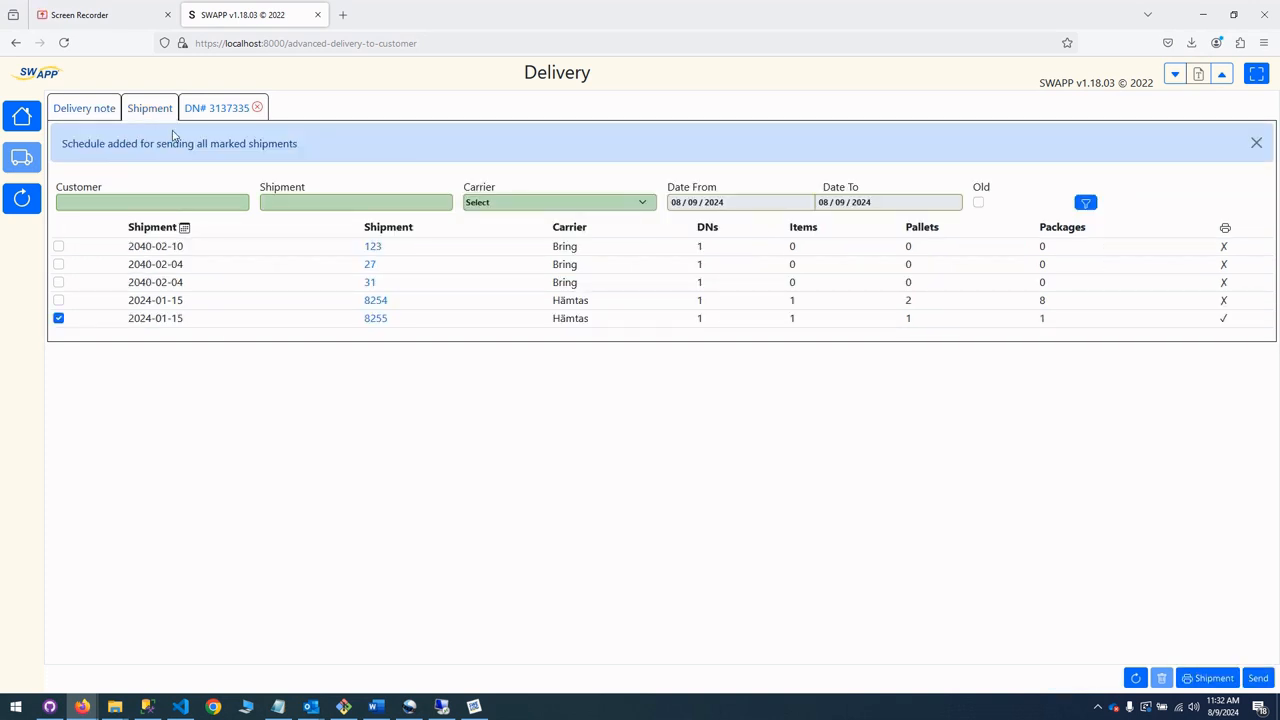
Process the sending of shipment 8255 with Swelog Business System's Automatic Printing job, and refresh SWAPP's shipment and delivery note lists.
click(474, 706)
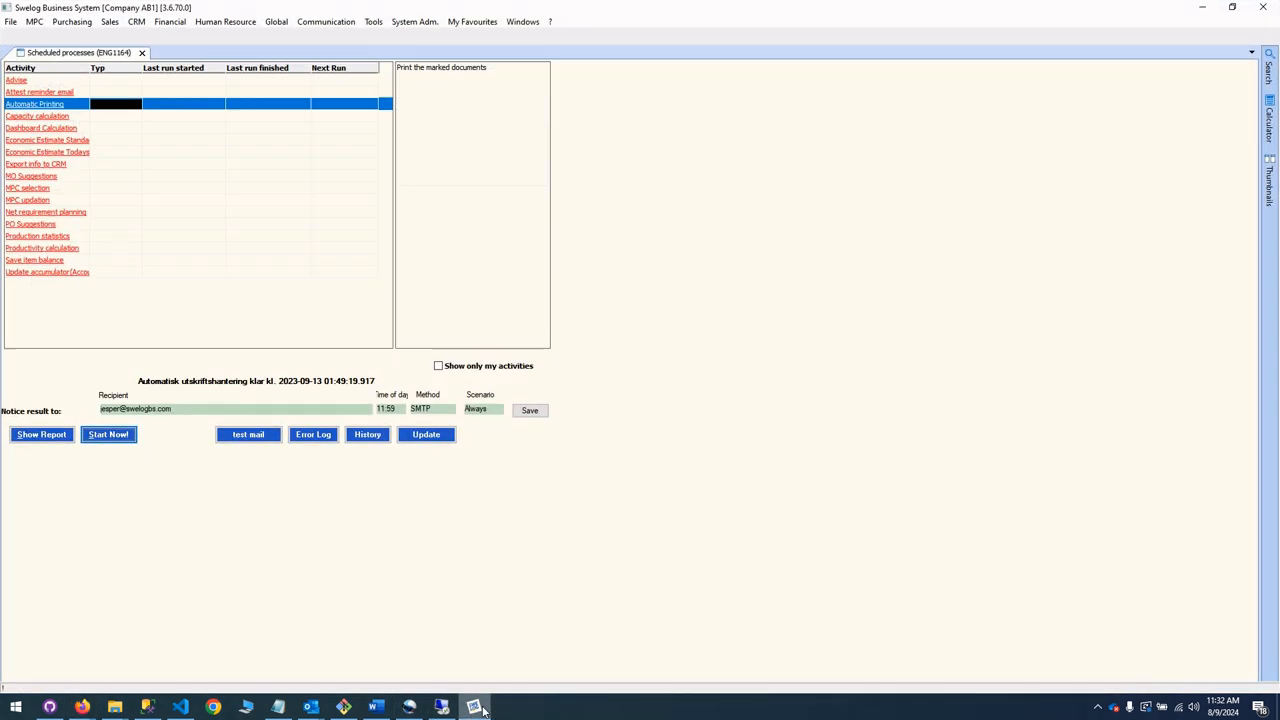
click(108, 434)
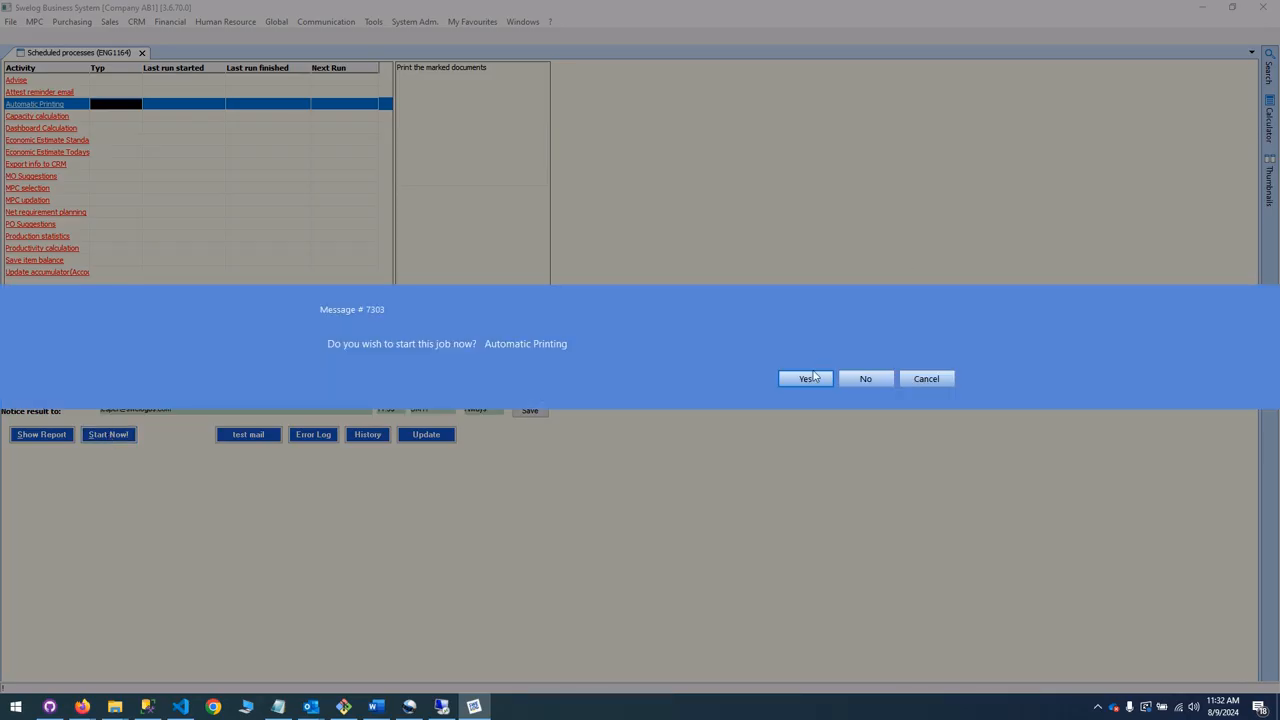
click(809, 378)
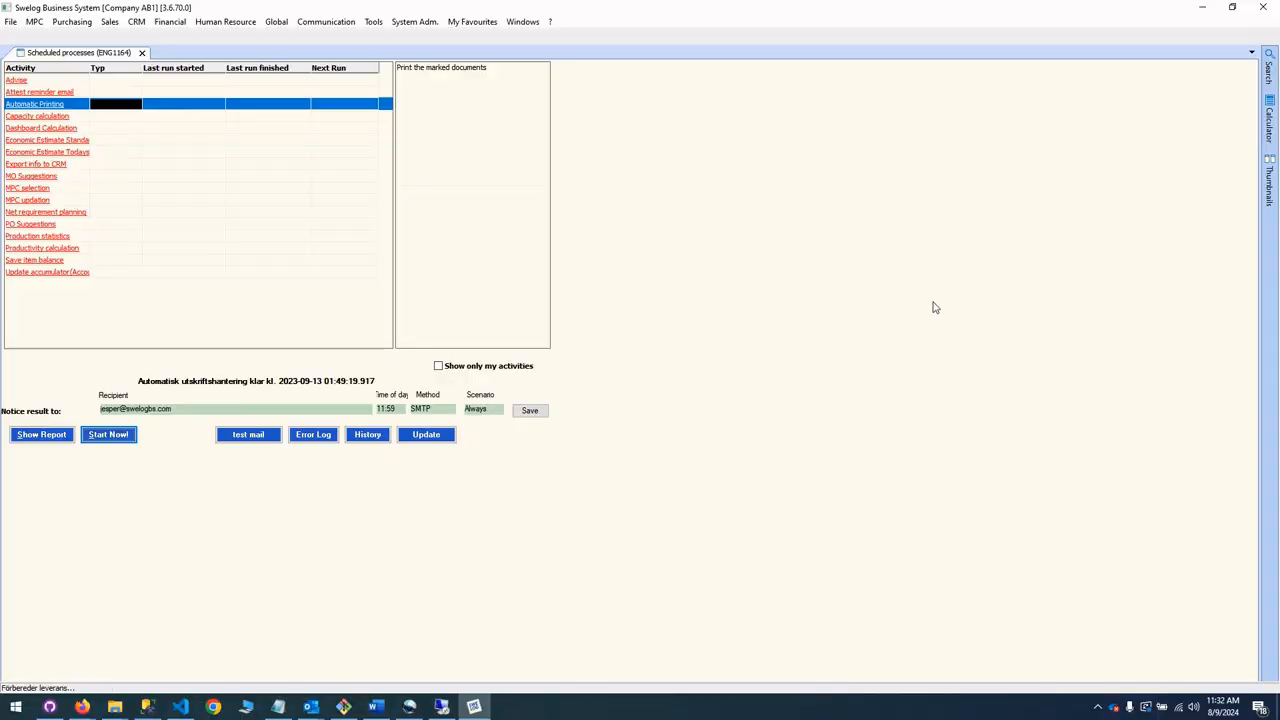
click(1206, 12)
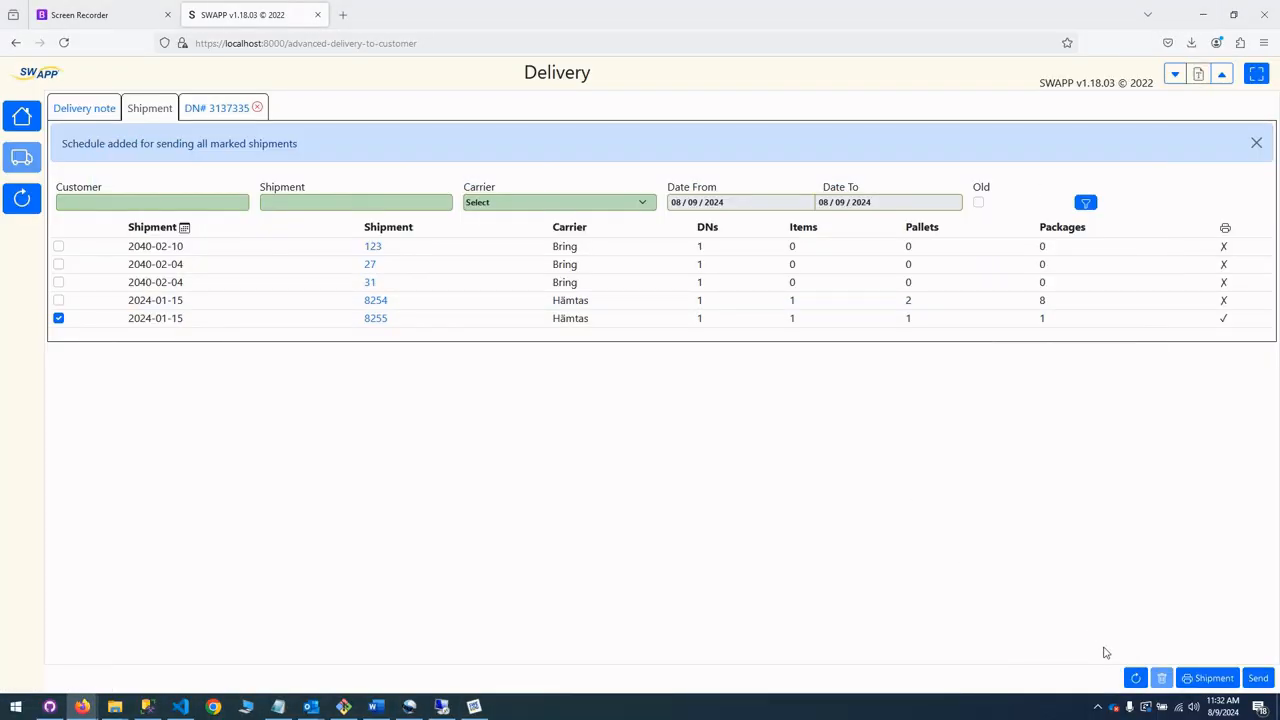
click(1133, 678)
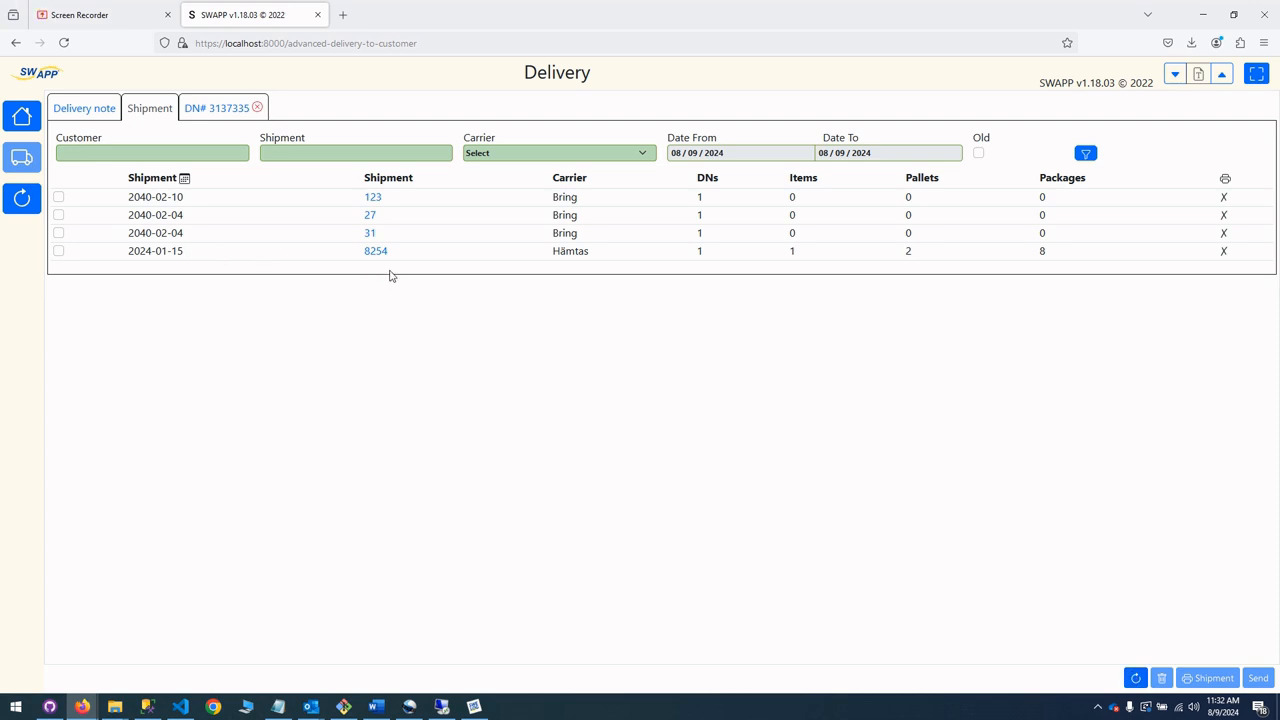
click(89, 110)
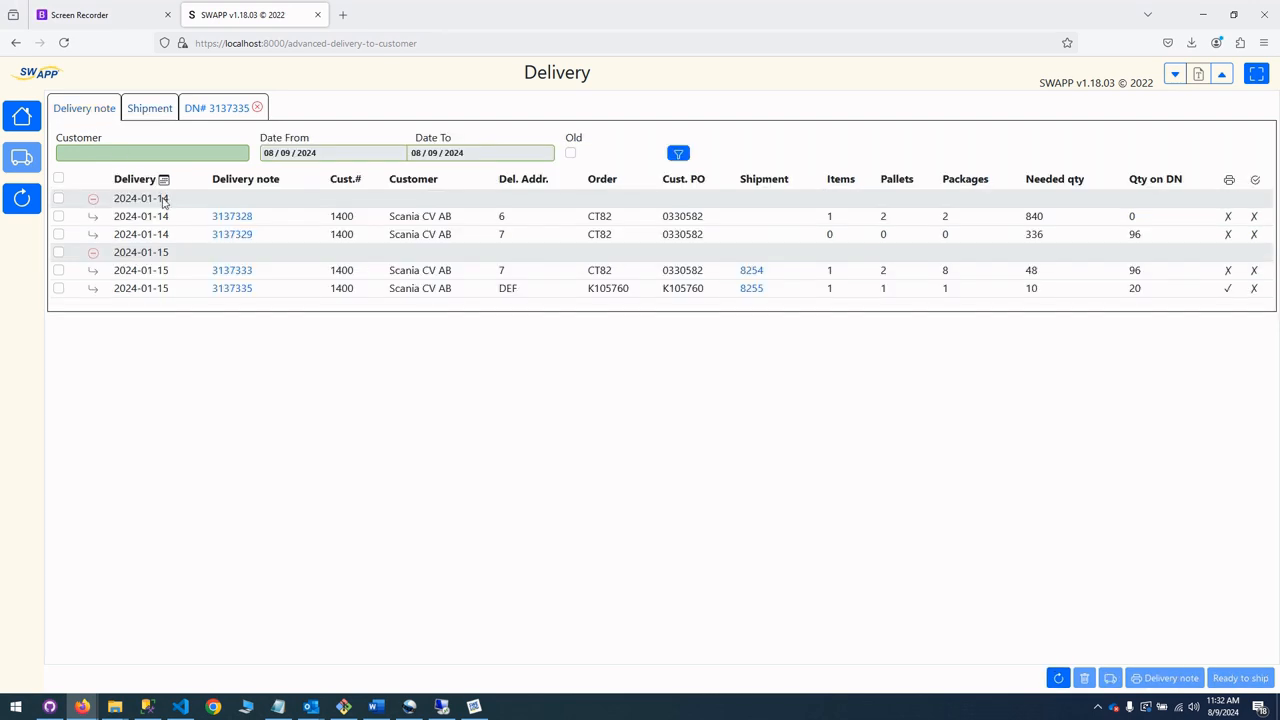
click(1058, 678)
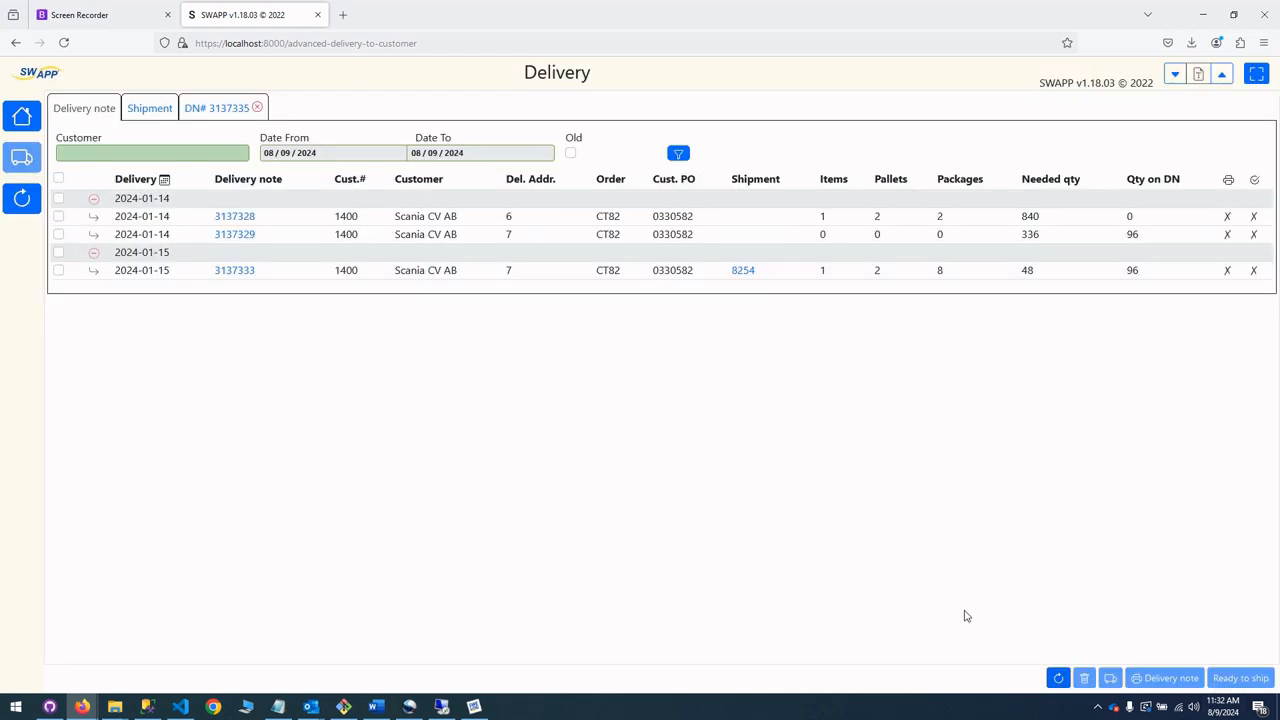